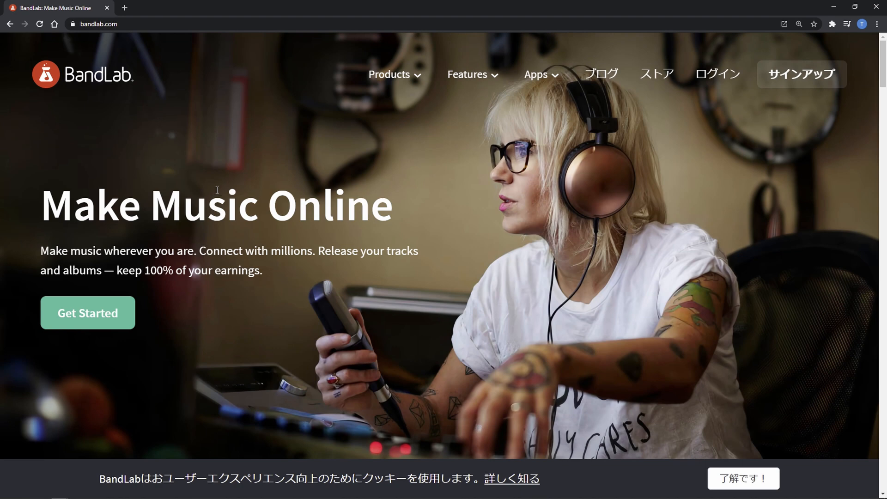
Step: Open the Cakewalk by BandLab product page on the BandLab website and look through it
left_click(419, 77)
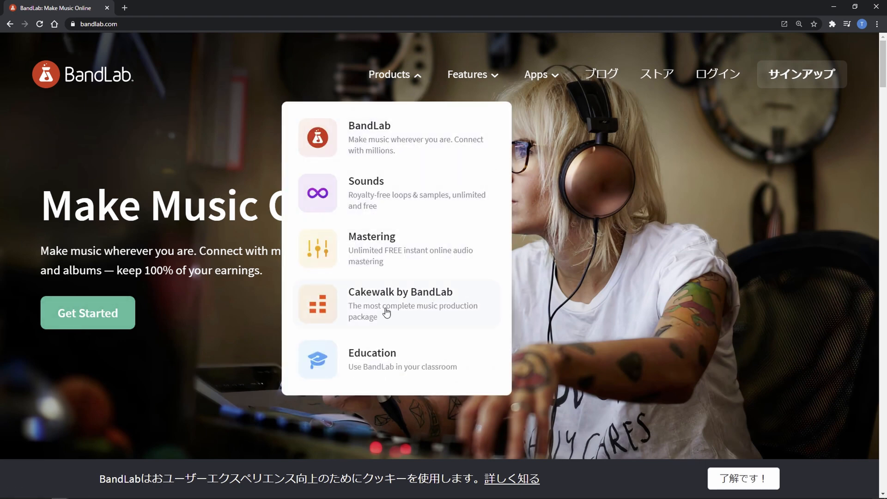
left_click(386, 308)
scroll(253, 300, "down", 3)
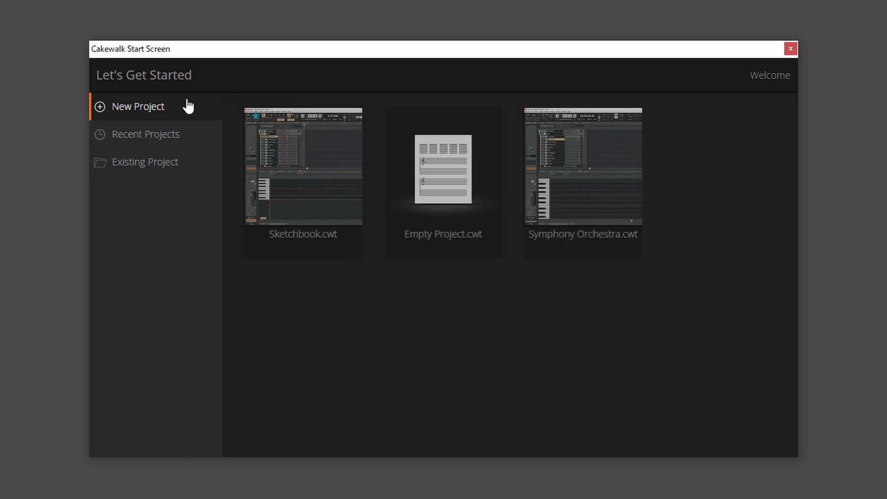
Step: Start a new project in Cakewalk from the Empty Project template and open the Preferences dialog
left_click(445, 207)
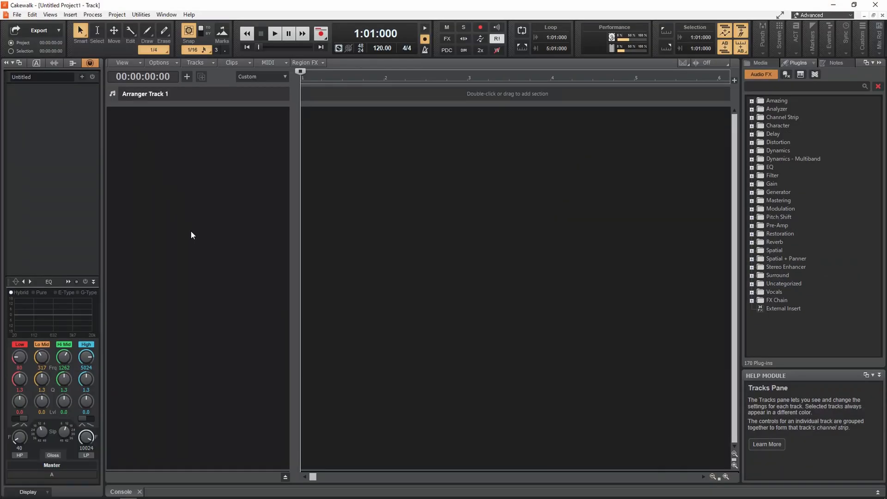
key("p")
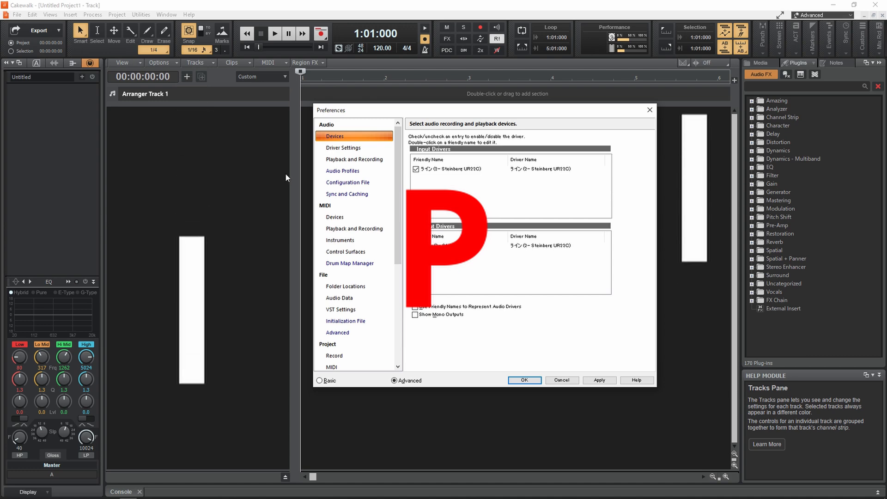
left_click(649, 110)
left_click(32, 15)
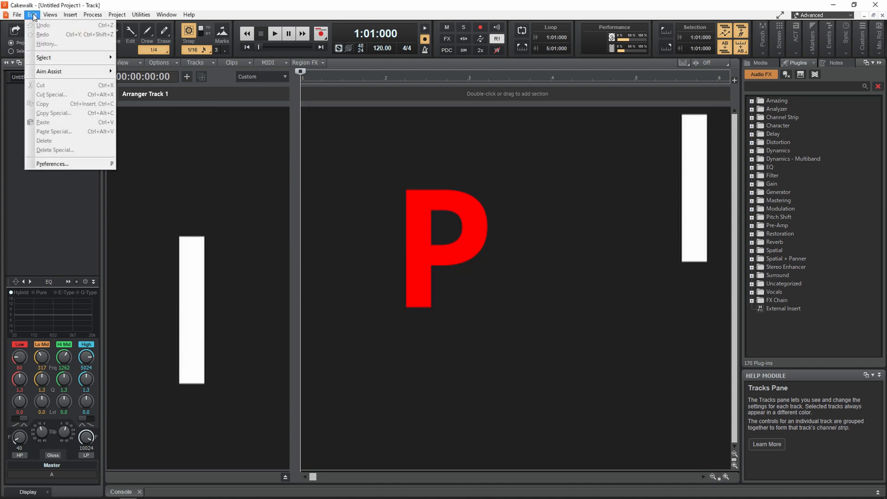
left_click(49, 164)
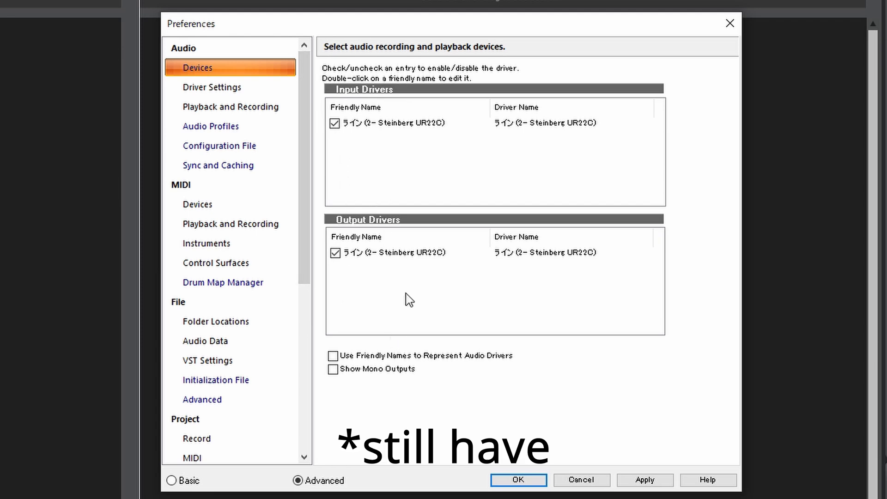
Step: Examine the audio device, driver and playback and recording preferences, including the available driver modes
left_click(259, 92)
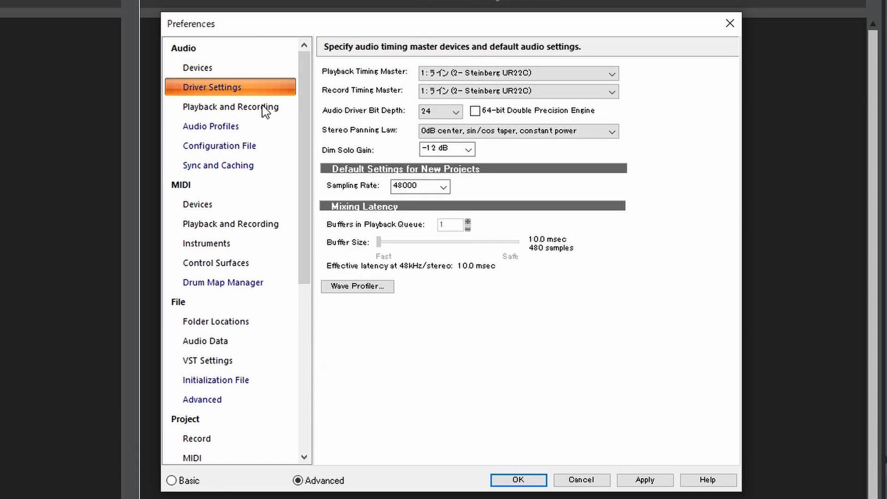
left_click(262, 107)
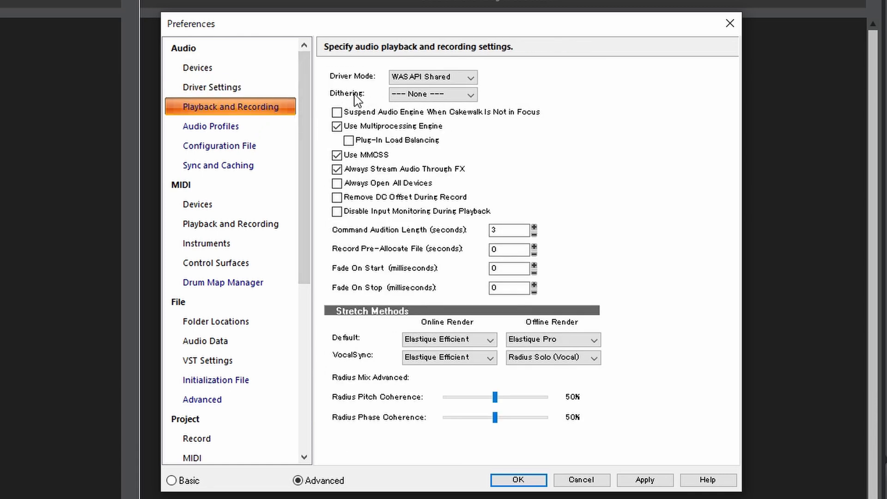
left_click(409, 78)
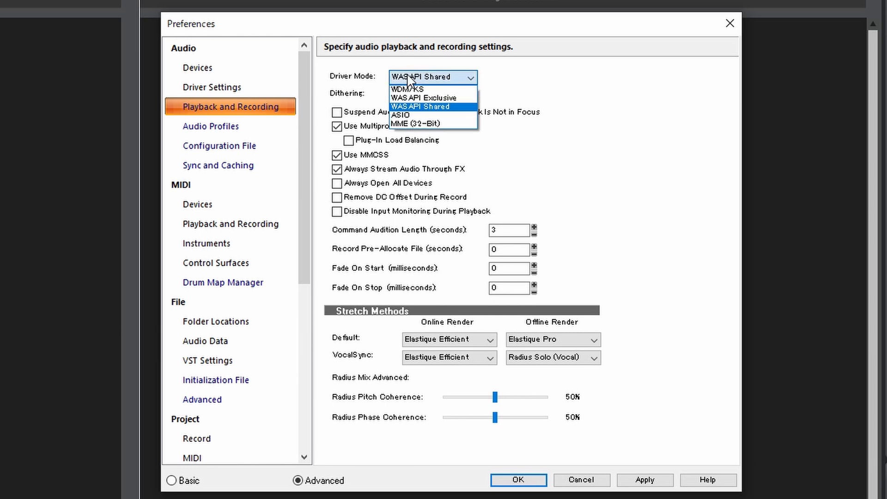
left_click(412, 81)
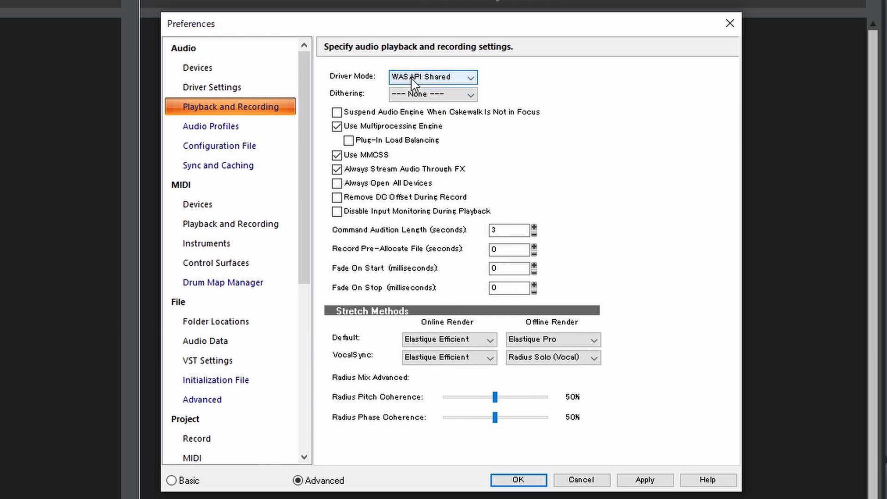
left_click(412, 80)
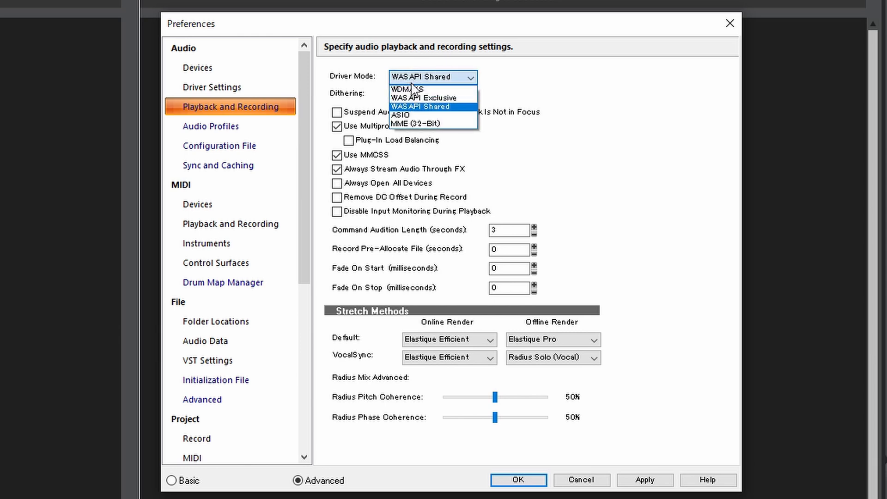
left_click(265, 80)
left_click(241, 69)
left_click(231, 108)
left_click(393, 79)
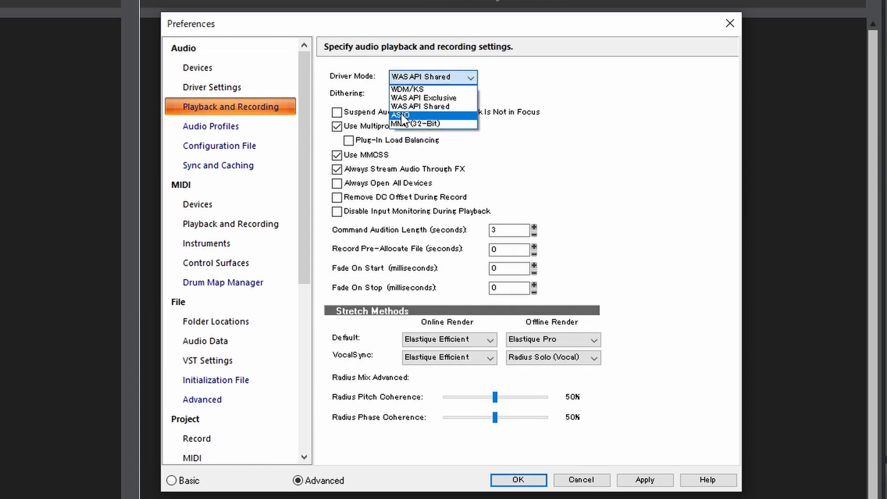
left_click(396, 82)
left_click(401, 82)
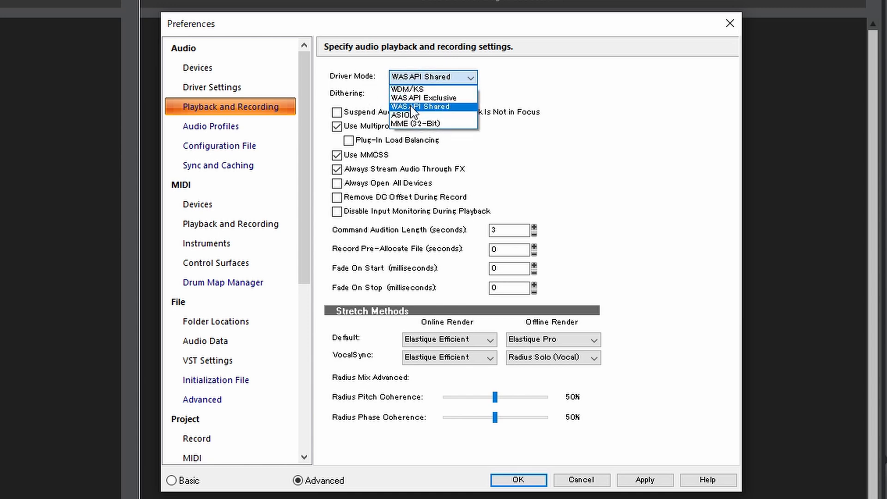
Step: Review the MIDI input and output devices and apply the preferences
left_click(362, 98)
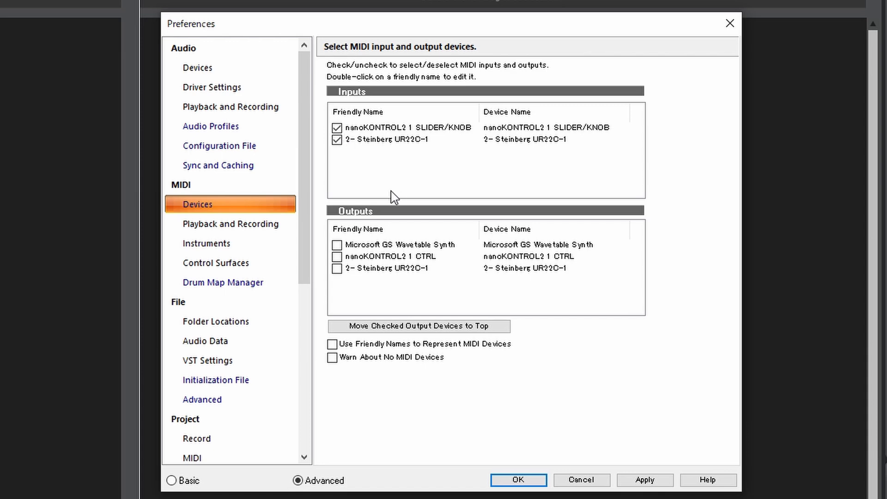
left_click(639, 483)
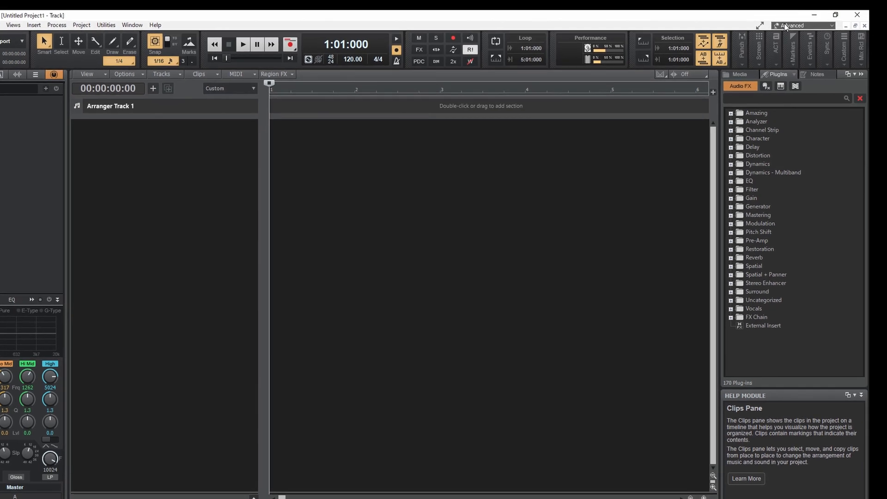
Step: Apply the Advanced workspace to the project
left_click(806, 15)
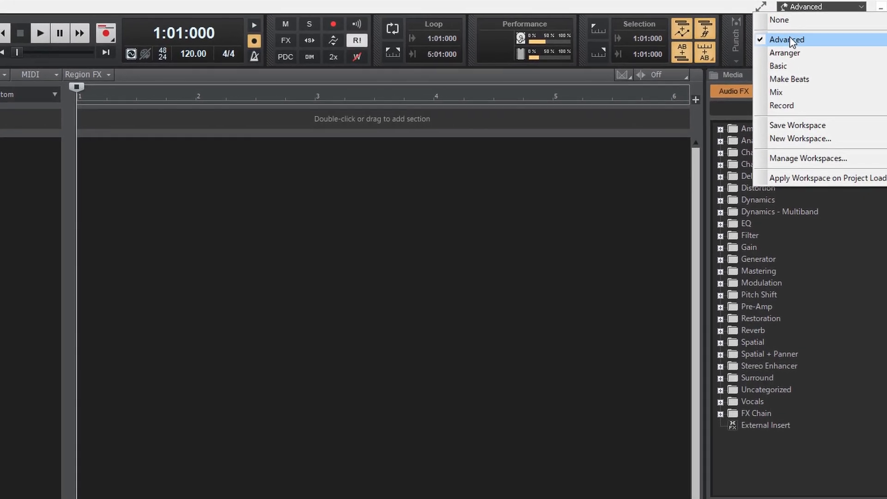
left_click(780, 48)
mouse_move(778, 51)
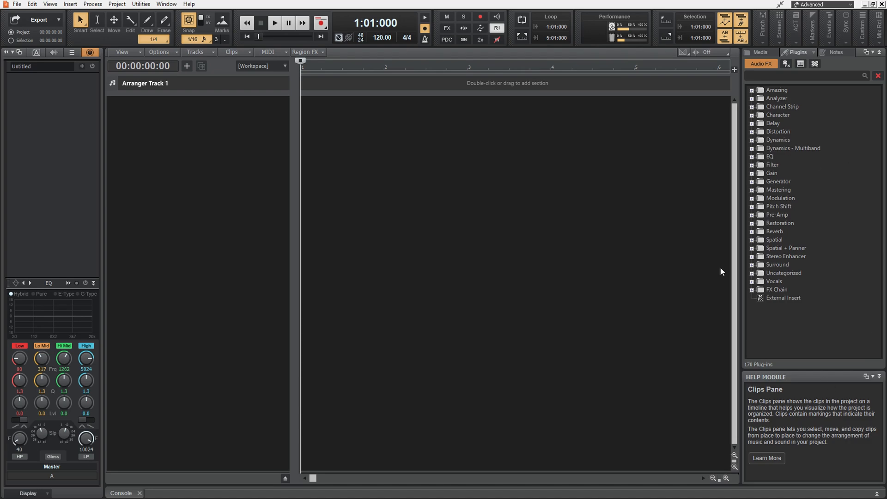
Step: Toggle the Inspector's display, and expand and collapse the MultiDock holding the Console
key("i")
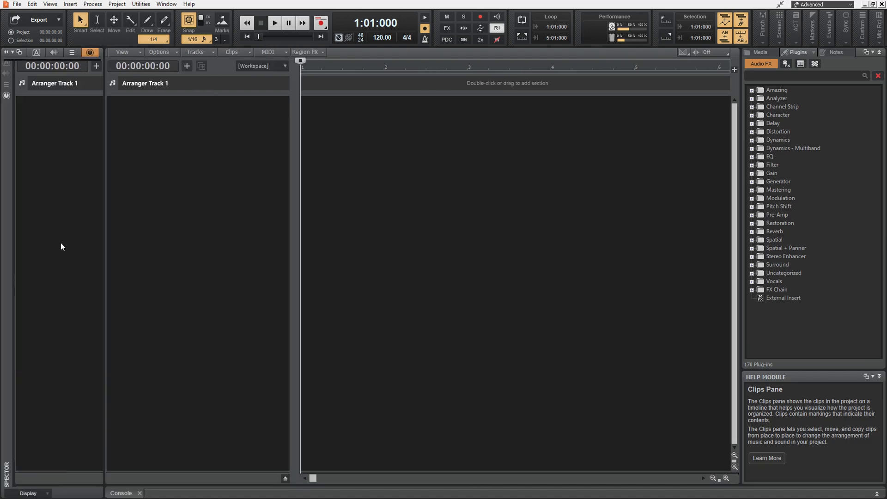
key("i")
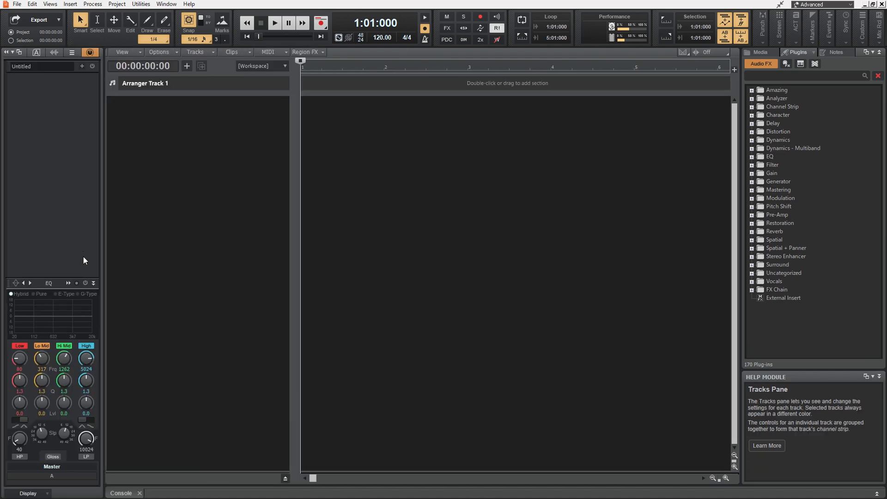
key("d")
key("d")
key("d")
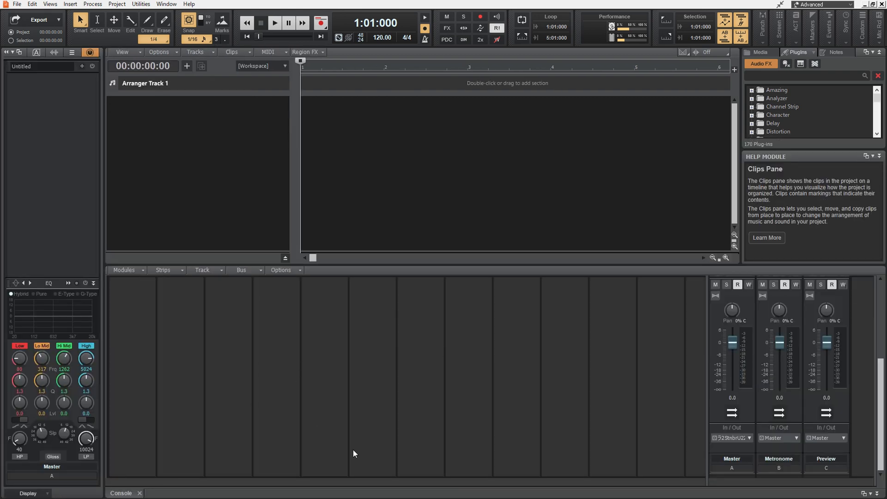
key("d")
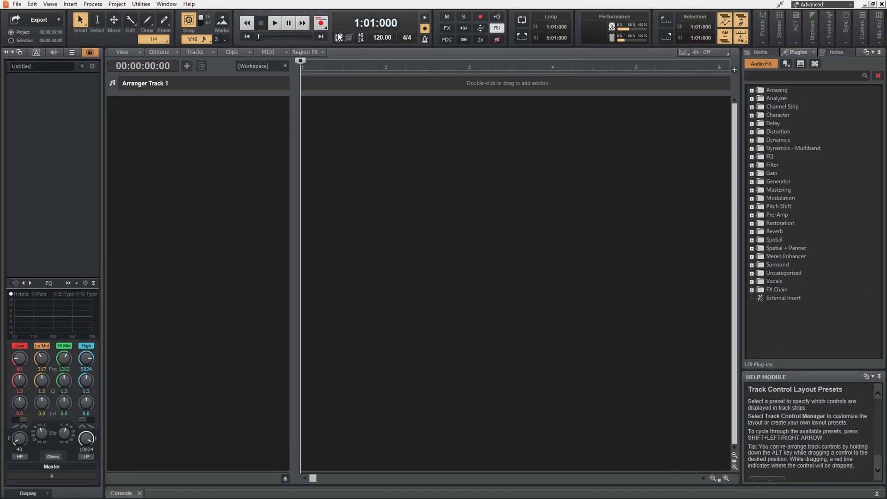
Step: Hide and show the Control Bar repeatedly
key("c")
key("c")
key("c")
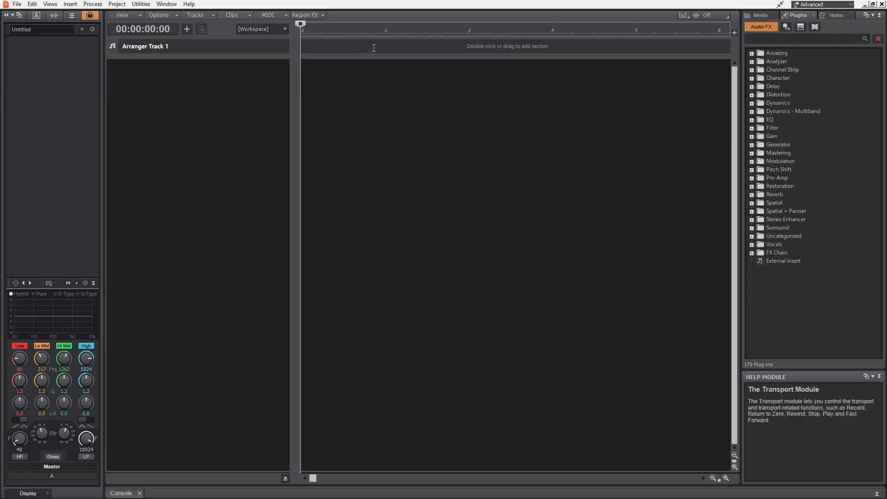
key("c")
key("c")
key("c")
key("c")
key("c")
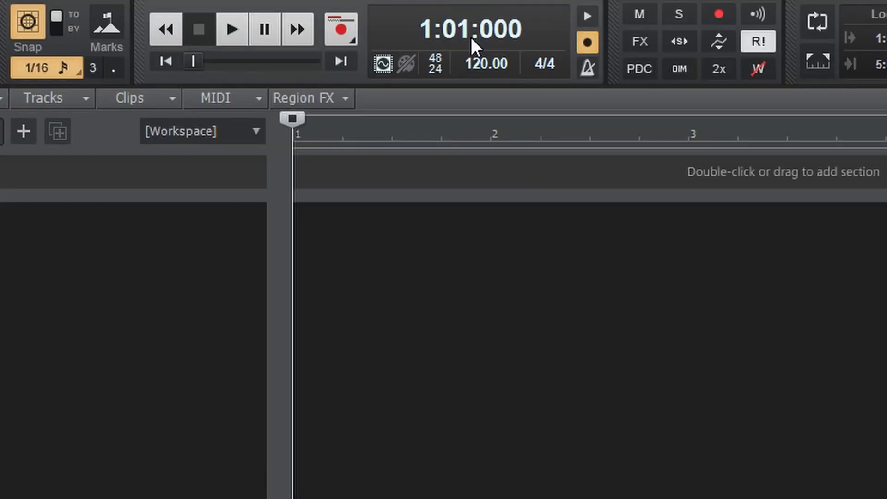
Step: Play the empty project from the start while watching the time display, and stop playback
key("space")
left_click(470, 37)
left_click(470, 37)
left_click(470, 37)
left_click(470, 37)
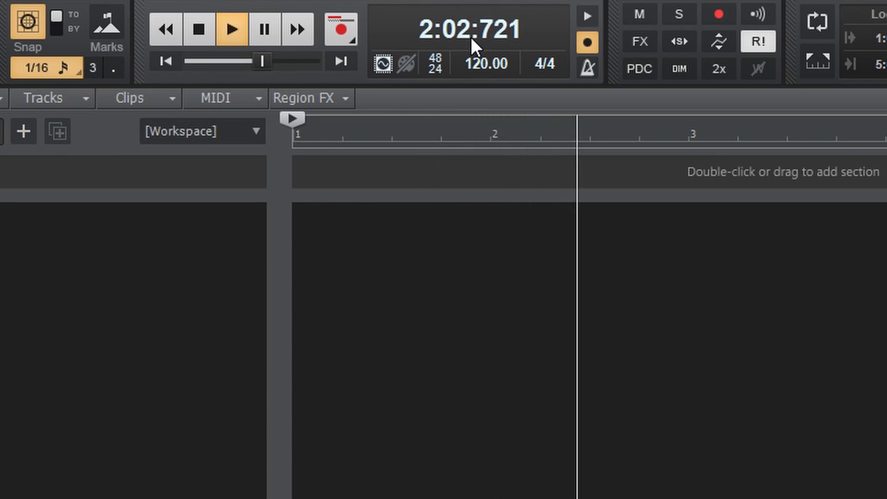
key("space")
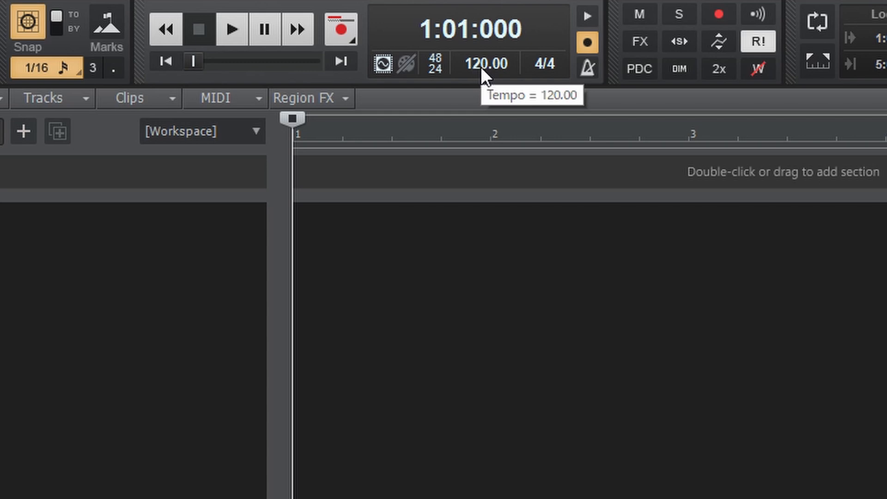
Step: Enable the metronome for playback and compare playing the project with and without its click
left_click(586, 17)
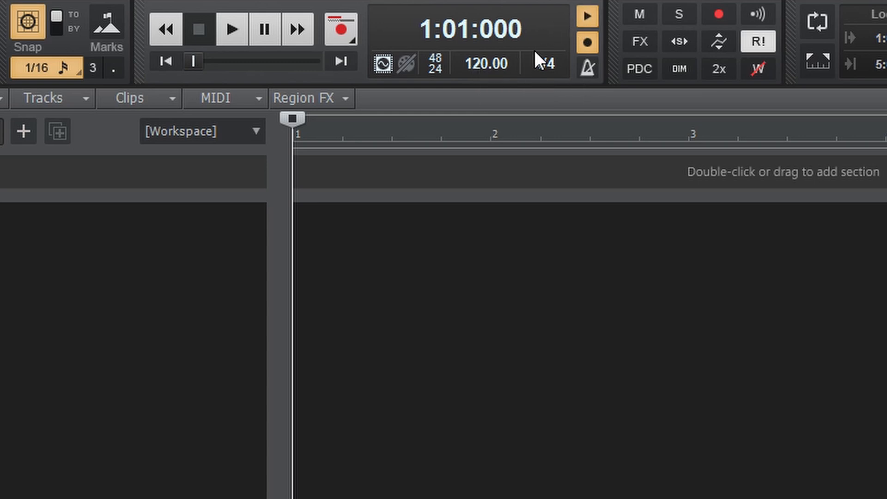
key("space")
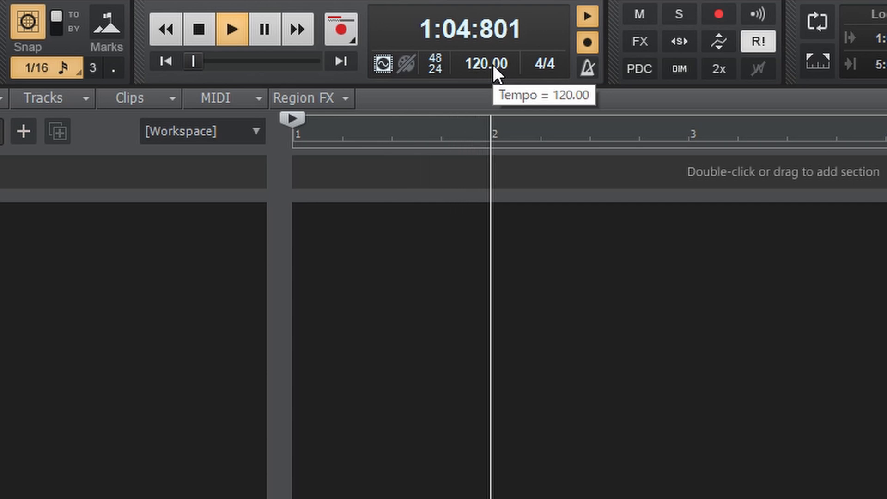
key("space")
key("space")
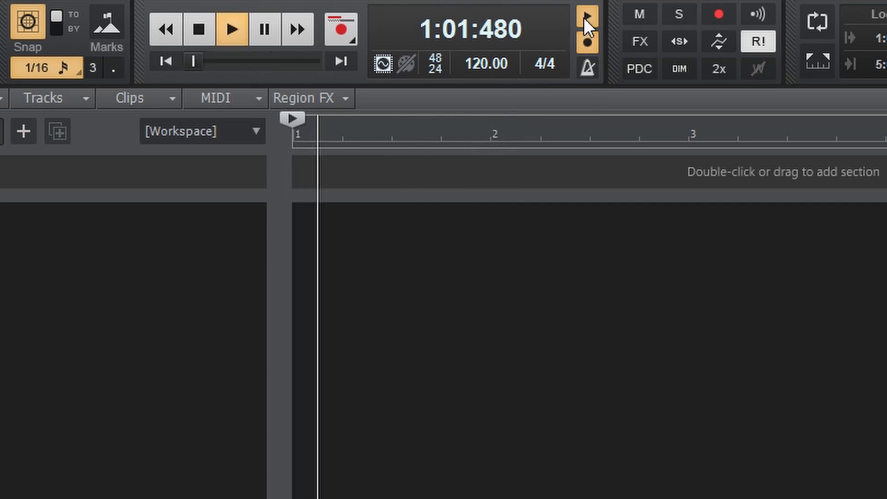
left_click(586, 18)
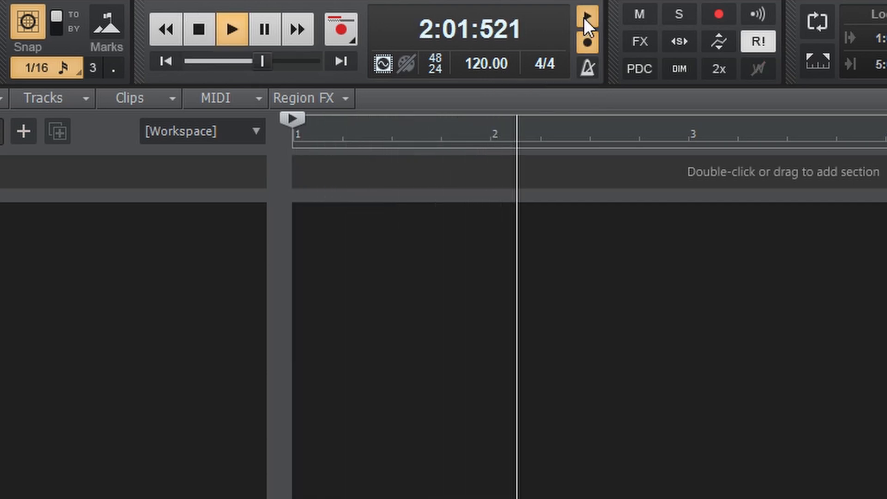
key("space")
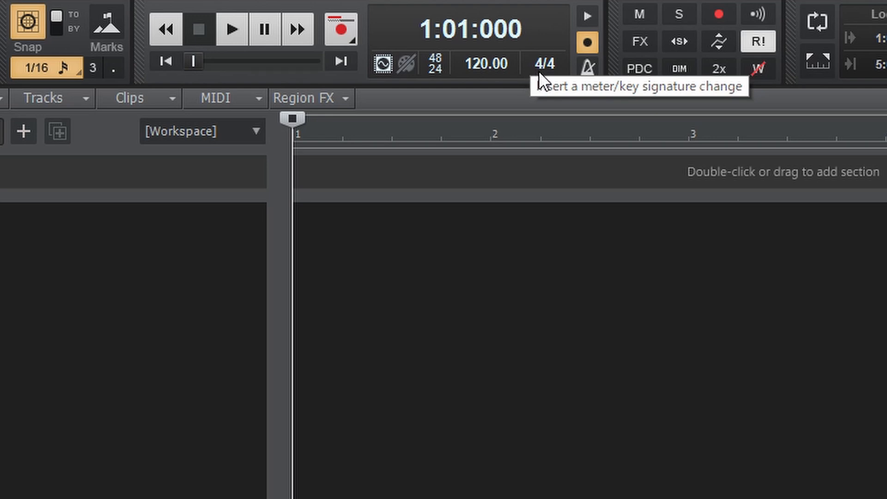
key("space")
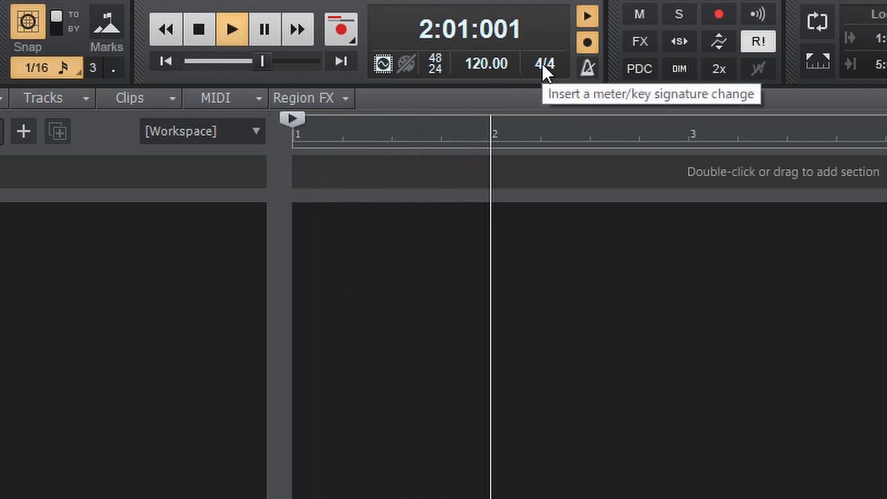
key("space")
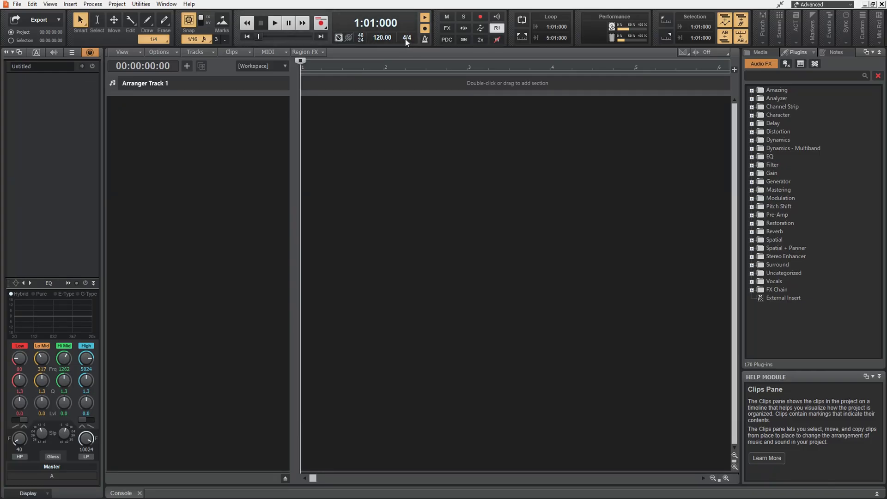
Step: Change the project's time signature to 3/4 and play it to hear the metronome
left_click(406, 37)
key("Tab")
key("Return")
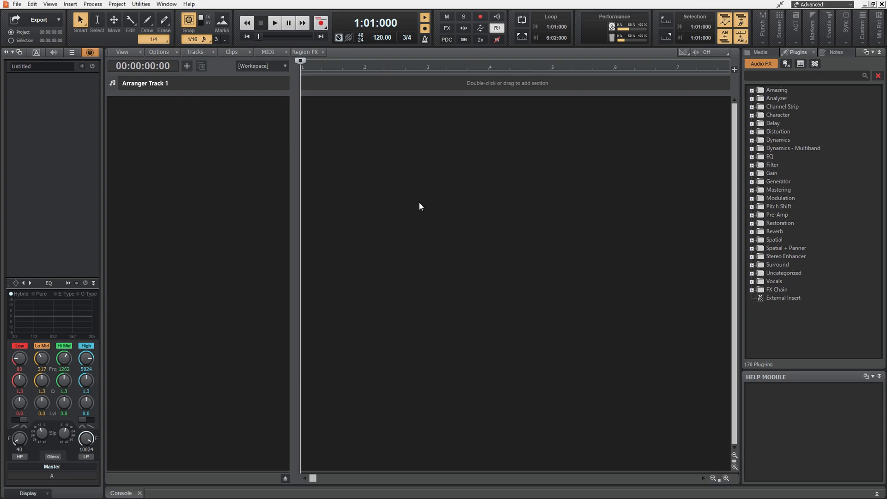
key("space")
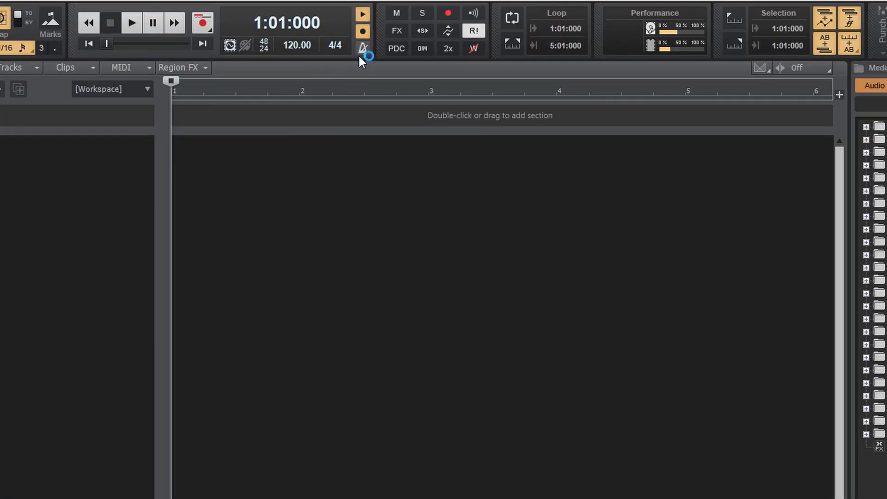
Step: Open the metronome settings in the preferences to review them, and close the preferences
right_click(362, 51)
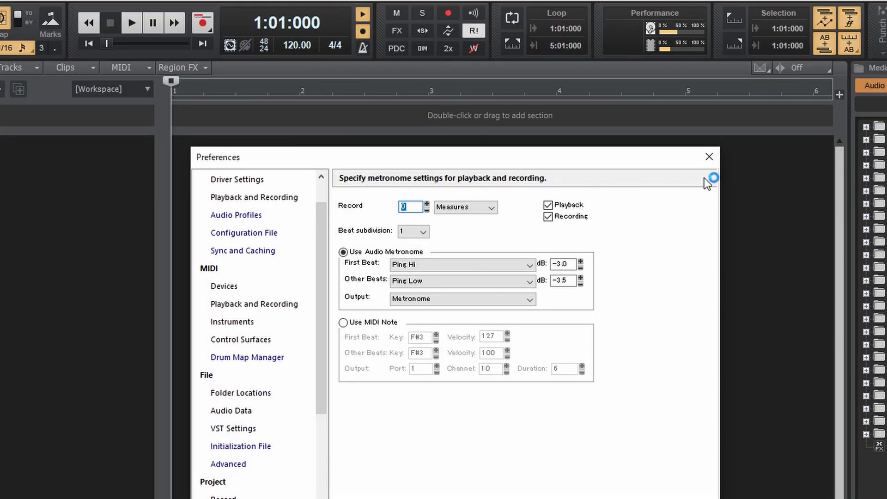
left_click(708, 158)
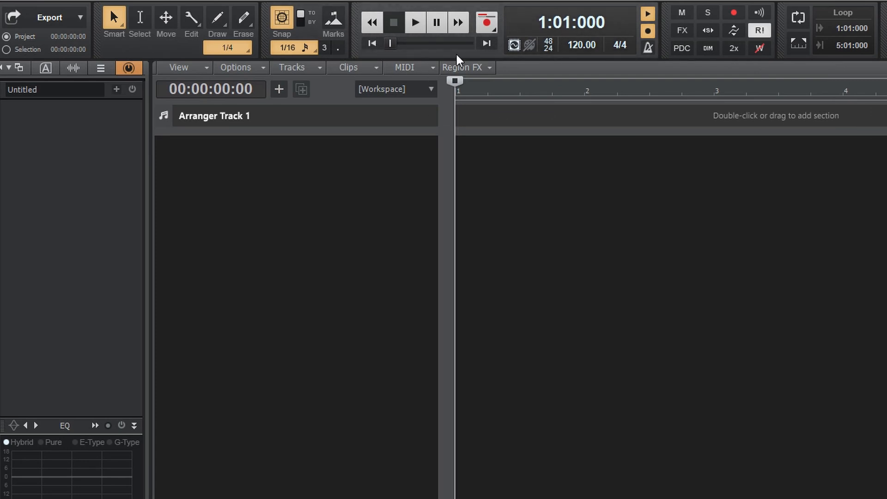
Step: Start and stop playback of the empty project several times from its beginning
left_click(413, 28)
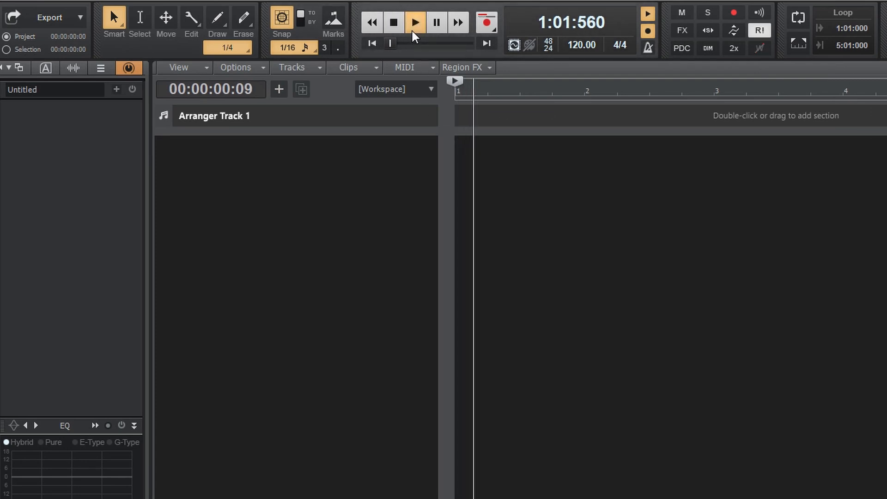
left_click(412, 31)
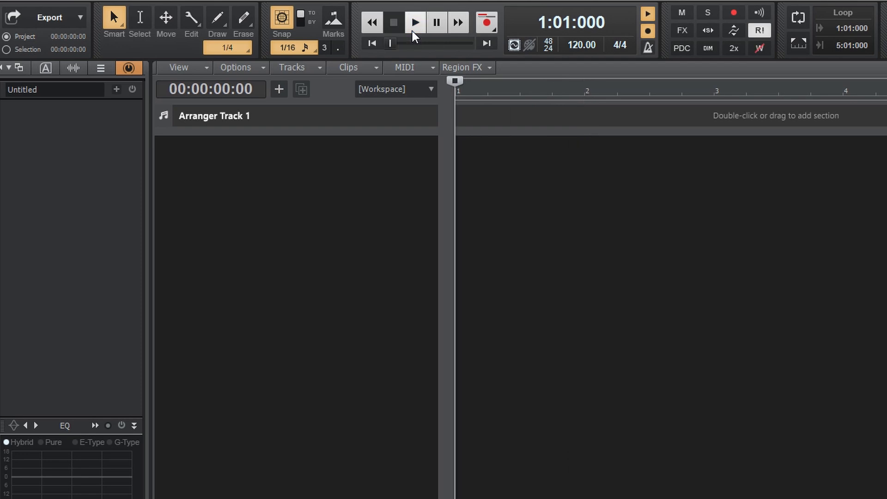
left_click(412, 32)
key("space")
key("space")
key("space")
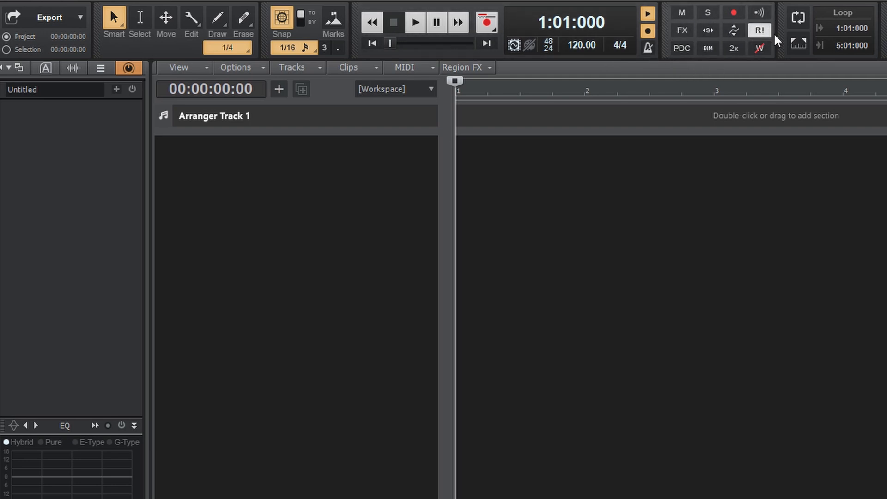
left_click(708, 14)
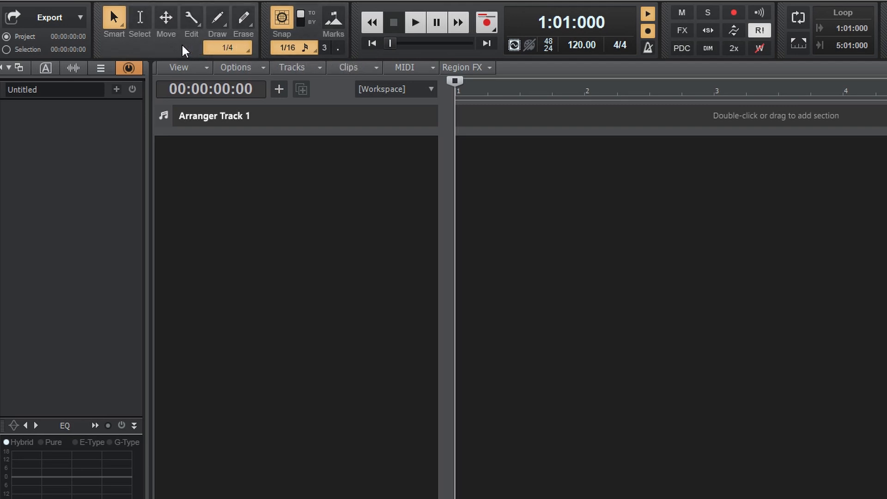
Step: Cycle through the Select, Move, Edit, Draw and Erase tools, and return to the Smart tool
left_click(140, 20)
left_click(166, 20)
left_click(197, 17)
left_click(220, 19)
left_click(239, 18)
left_click(216, 18)
left_click(191, 19)
left_click(166, 18)
left_click(114, 19)
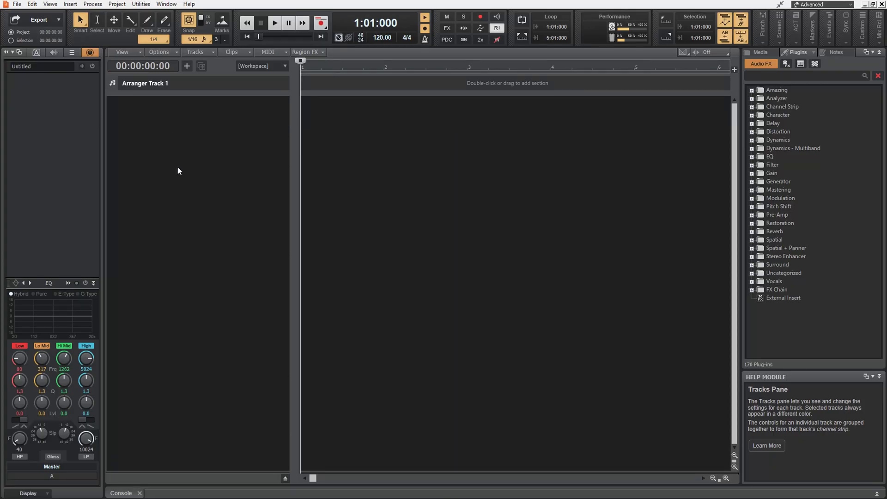
Step: Show and hide the floating tools palette over the track area
key("t")
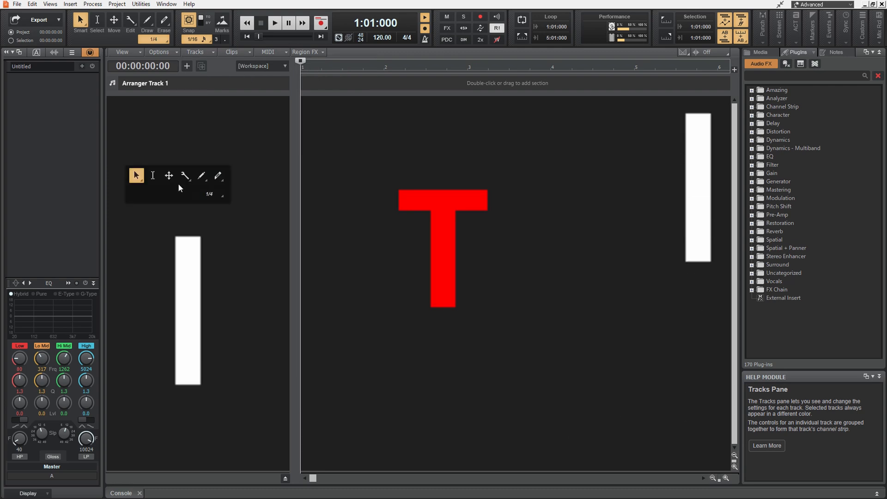
key("t")
key("t")
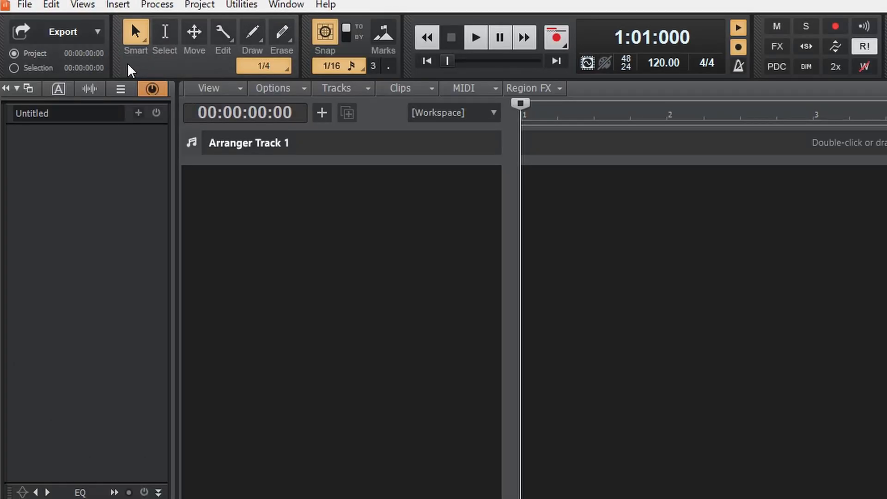
Step: Examine the audio formats available for export, and leave the export options without choosing one
left_click(71, 32)
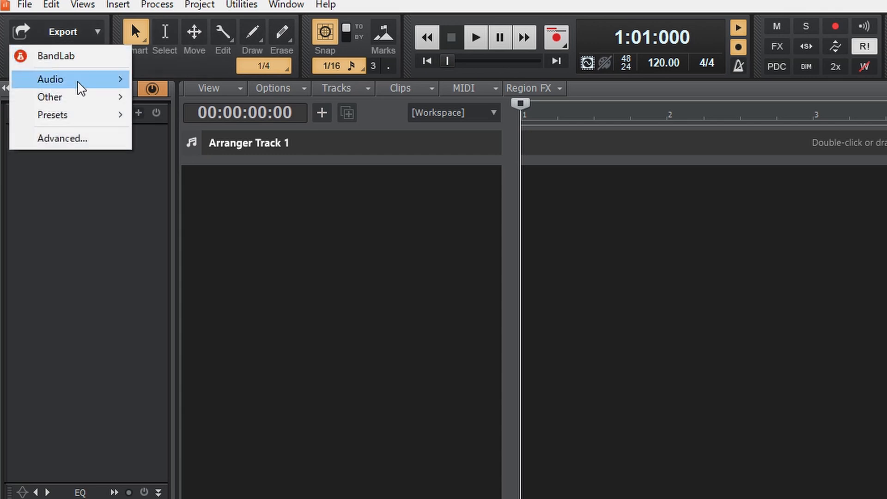
mouse_move(81, 88)
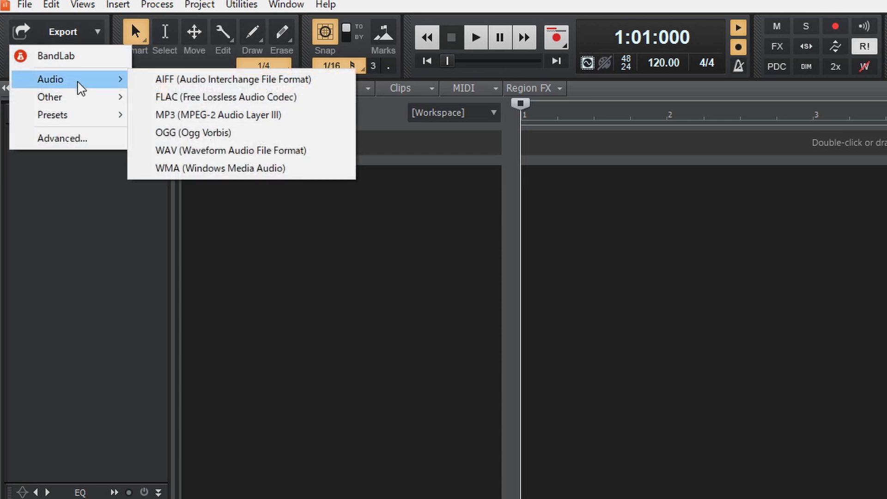
left_click(375, 121)
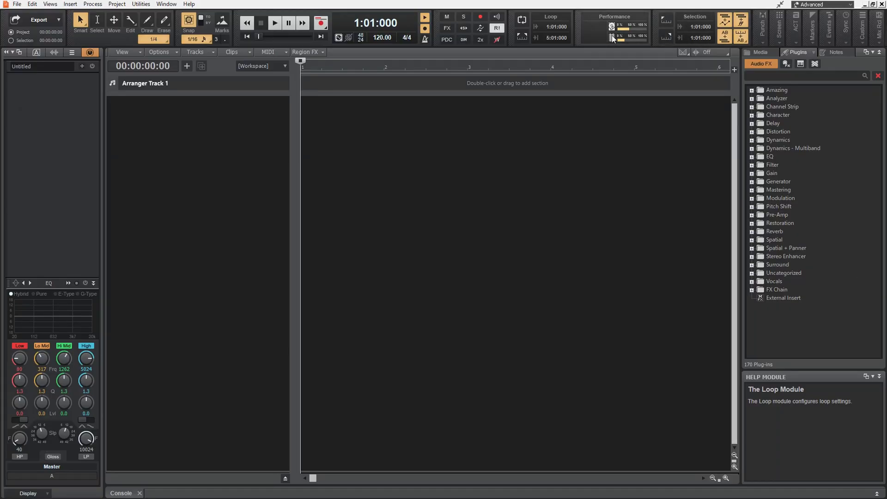
Step: Examine which modules can be shown in the Control Bar
right_click(579, 40)
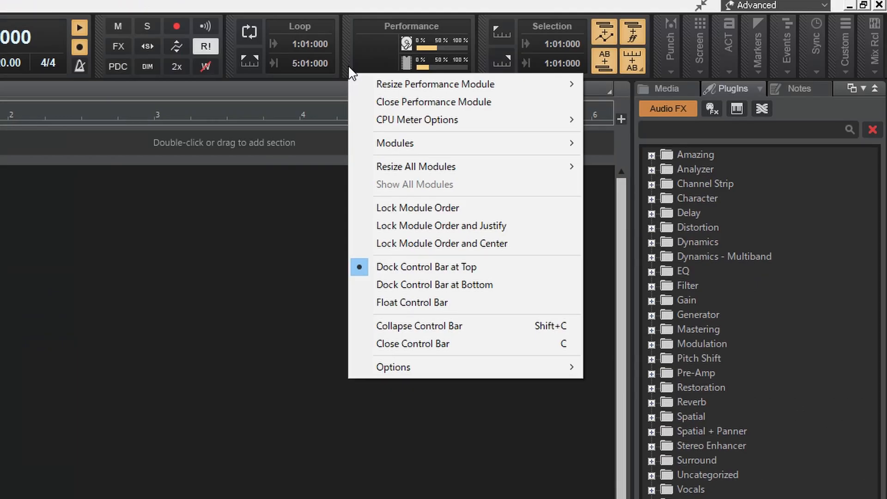
mouse_move(391, 152)
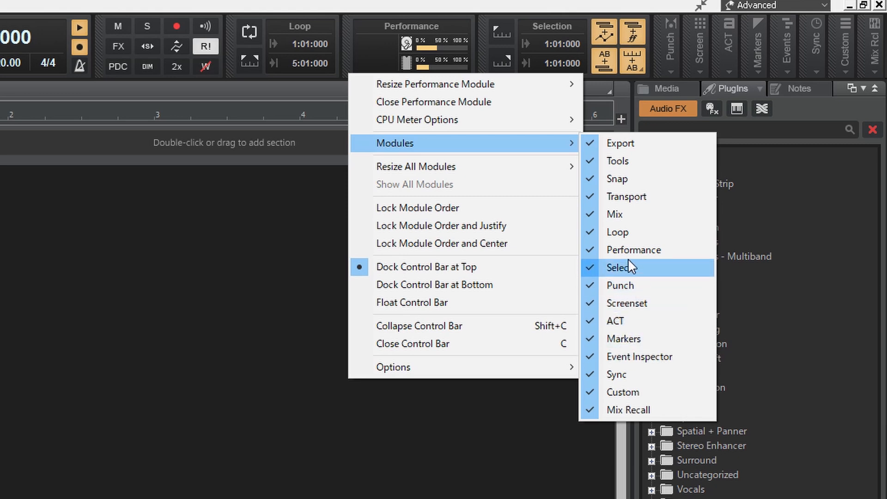
left_click(620, 237)
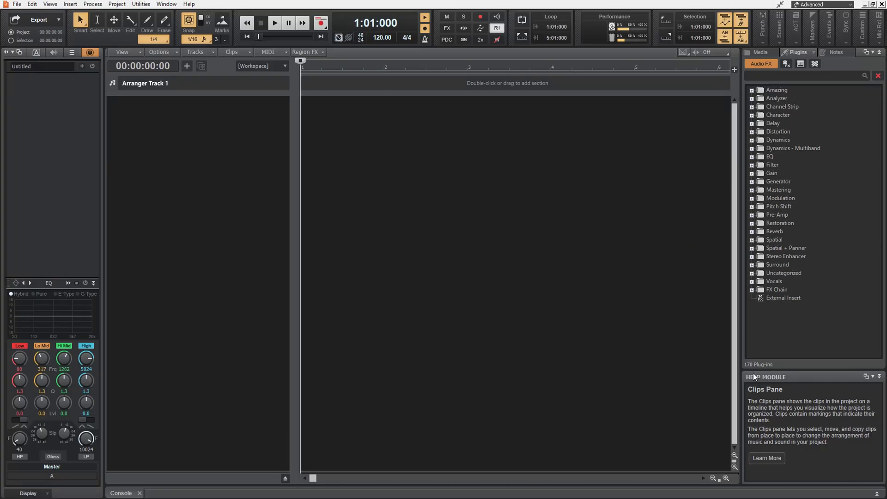
Step: Collapse and restore the Browser, and view its Media, PlugIns and Notes sections
key("b")
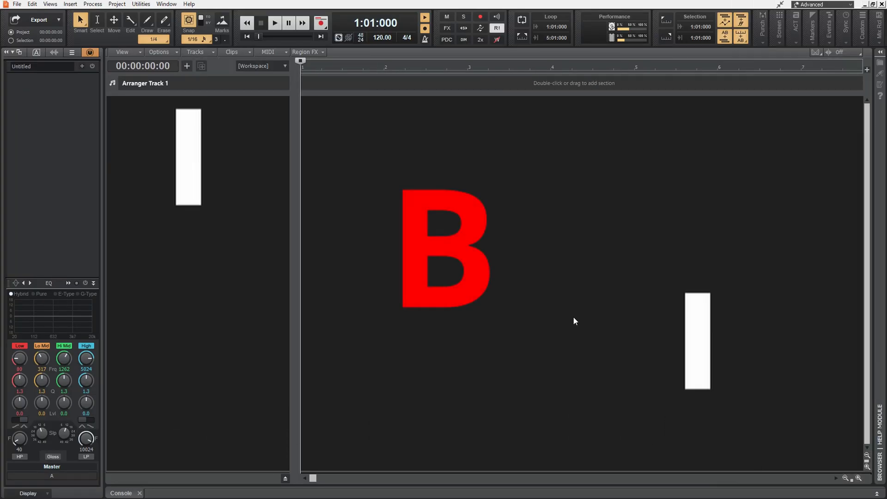
key("b")
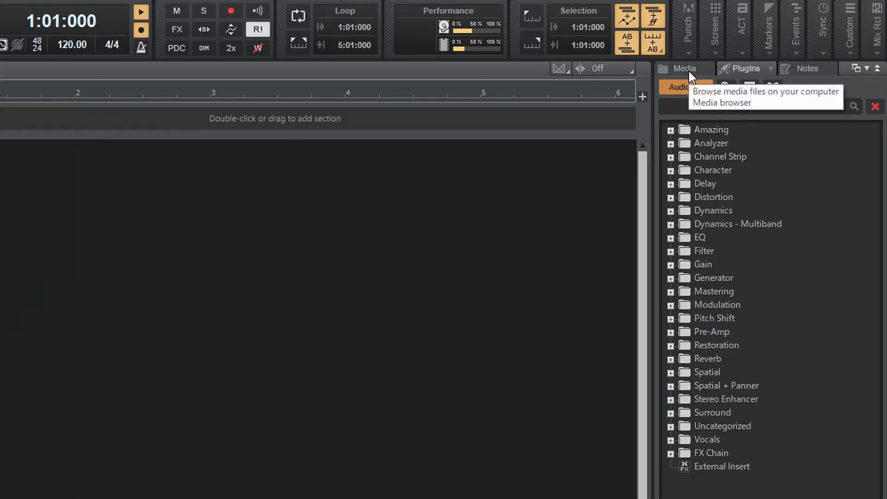
left_click(688, 70)
left_click(721, 69)
left_click(800, 68)
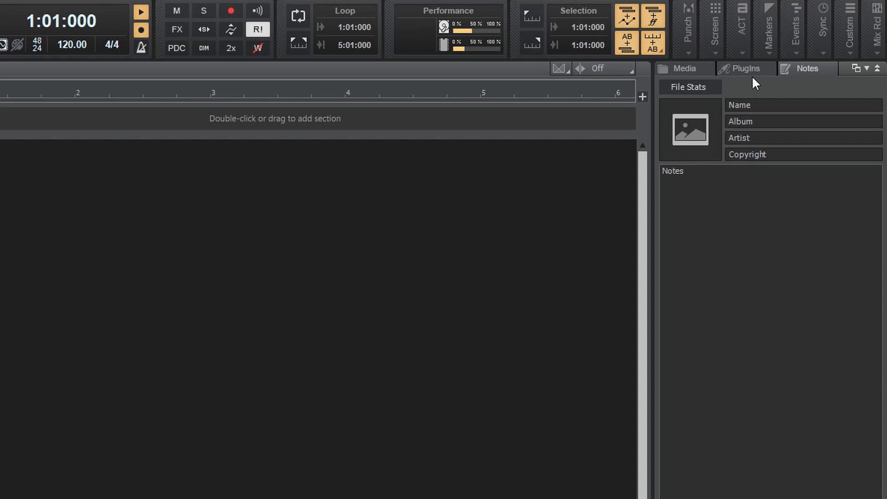
Step: Add Kit With Room Blues at 60 Groove 1 from the RvrVDV1L media folder as an audio track, and expand its strip
left_click(686, 69)
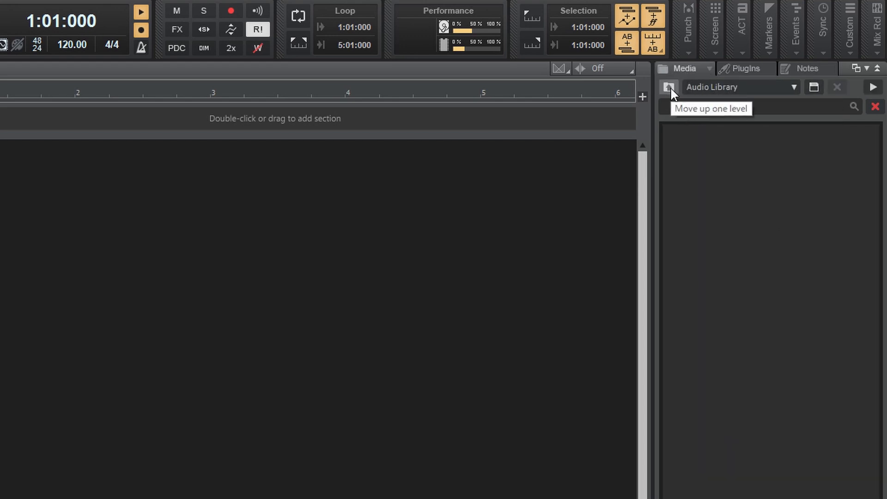
left_click(712, 87)
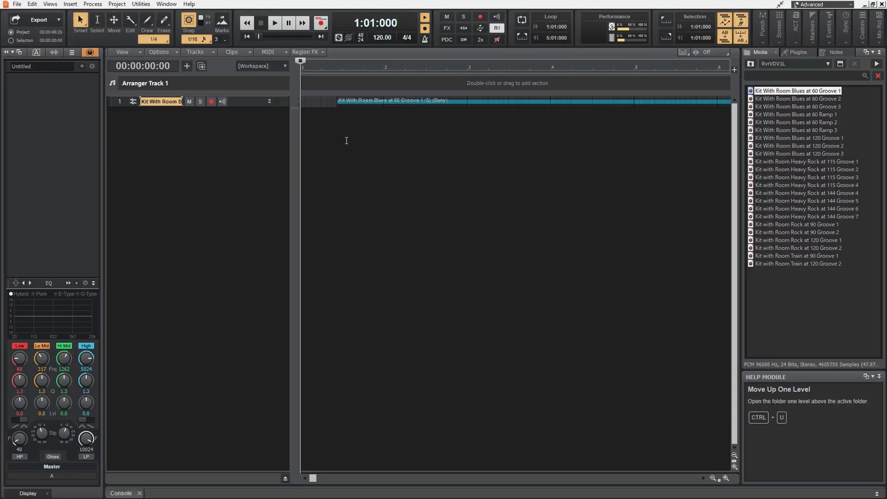
left_click(282, 101)
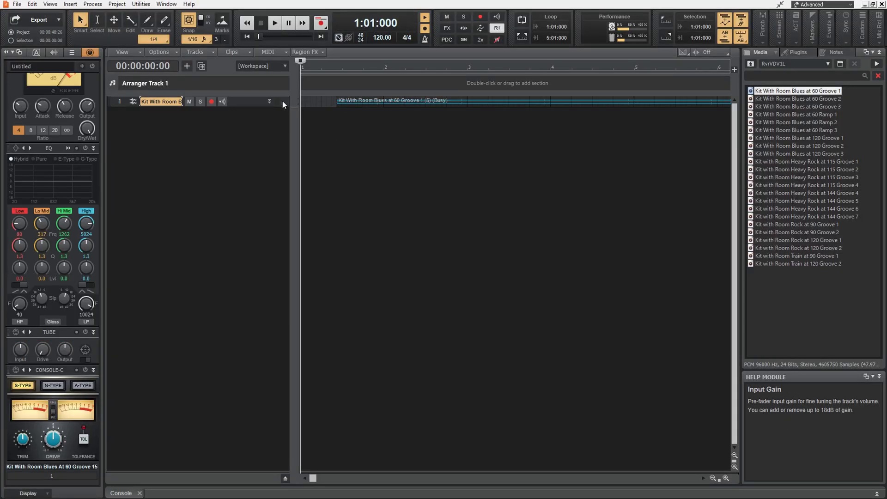
left_click(270, 102)
Step: Play the imported drum clip, turning off the metronome for playback before stopping
left_click(329, 123)
key("space")
scroll(409, 159, "down", 3)
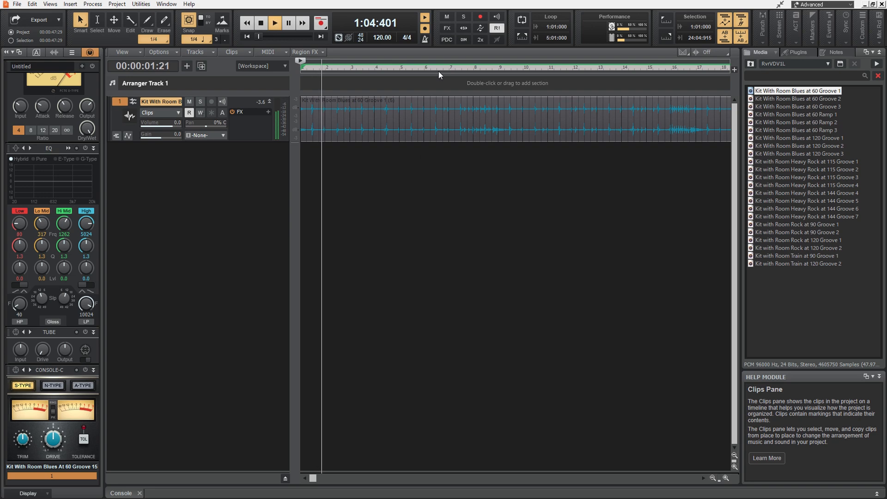
left_click(425, 19)
key("space")
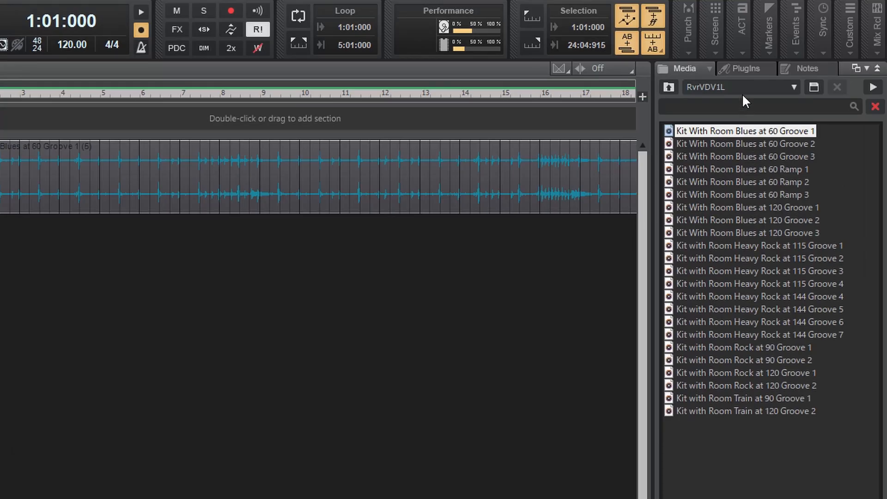
Step: Browse the plug-in categories for audio effects, MIDI effects, virtual instruments and ReWire devices
left_click(740, 70)
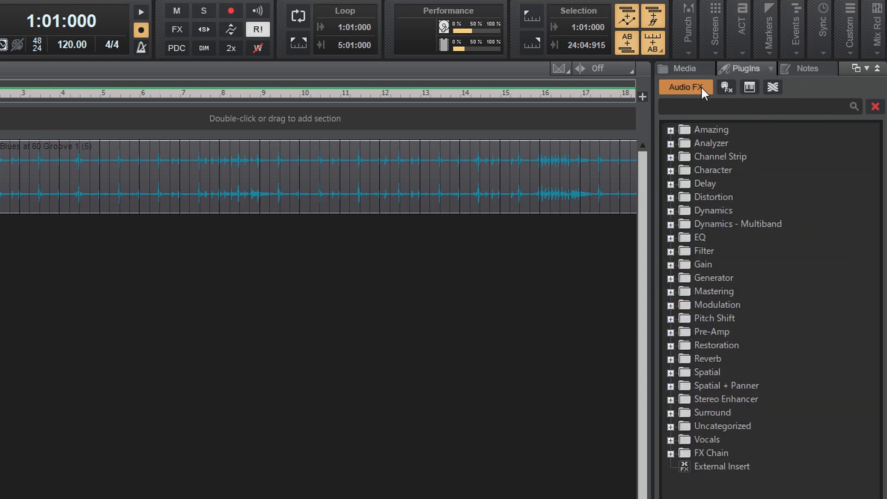
left_click(721, 87)
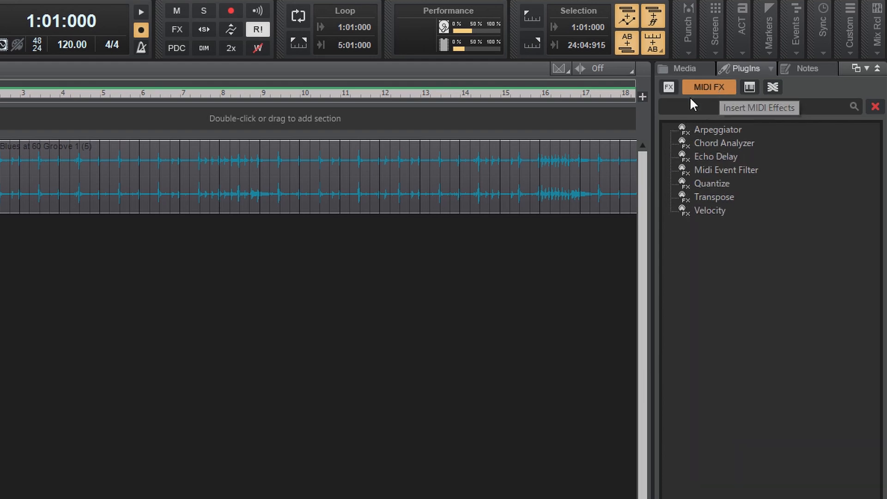
left_click(749, 88)
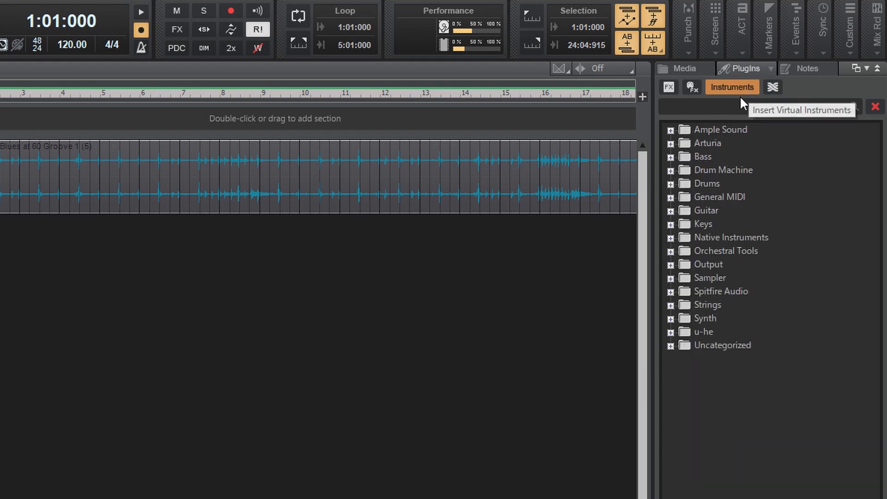
left_click(769, 88)
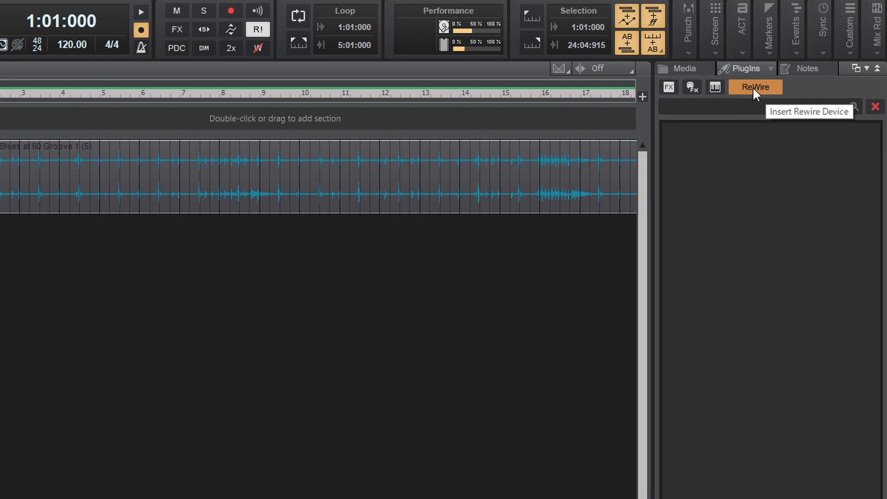
left_click(717, 85)
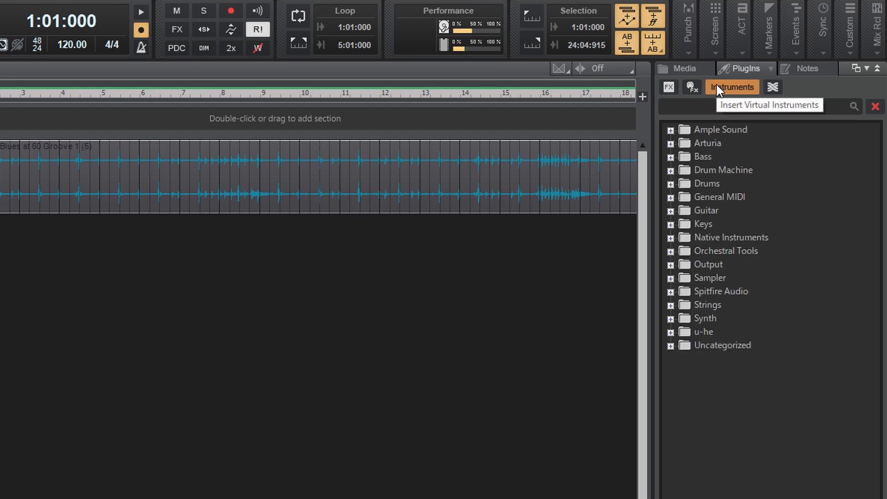
left_click(665, 89)
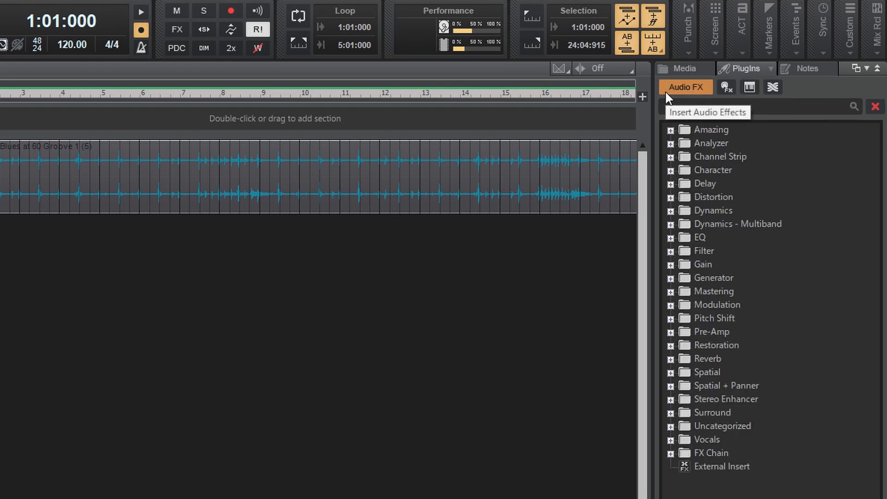
Step: Insert the SI-Drum Kit virtual instrument from the Drums category as a Simple Instrument Track, and expand its strip
left_click(750, 88)
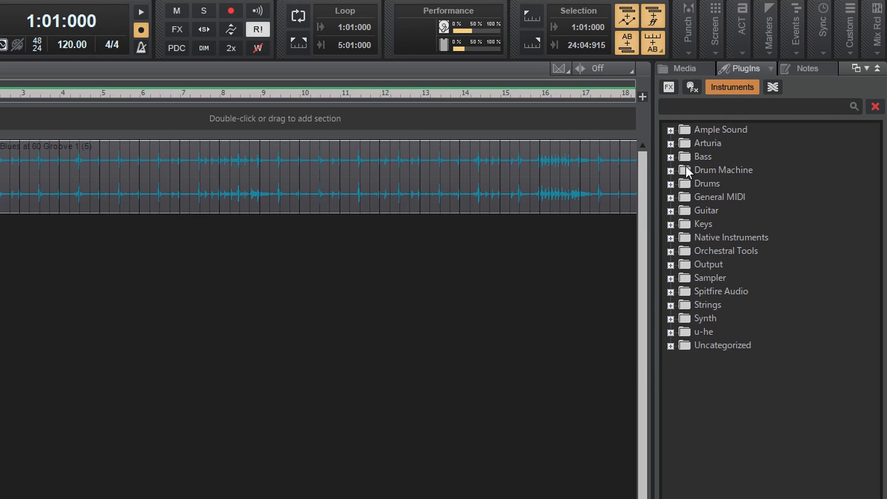
left_click(671, 184)
double_click(716, 211)
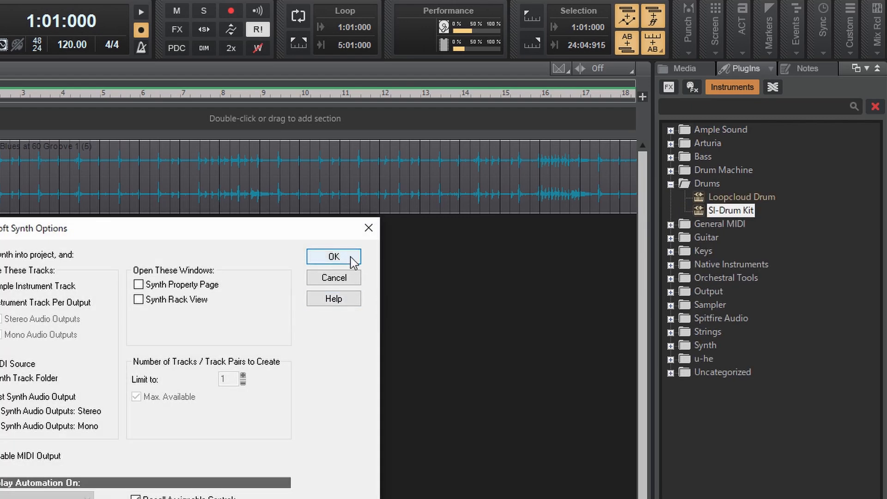
left_click(369, 226)
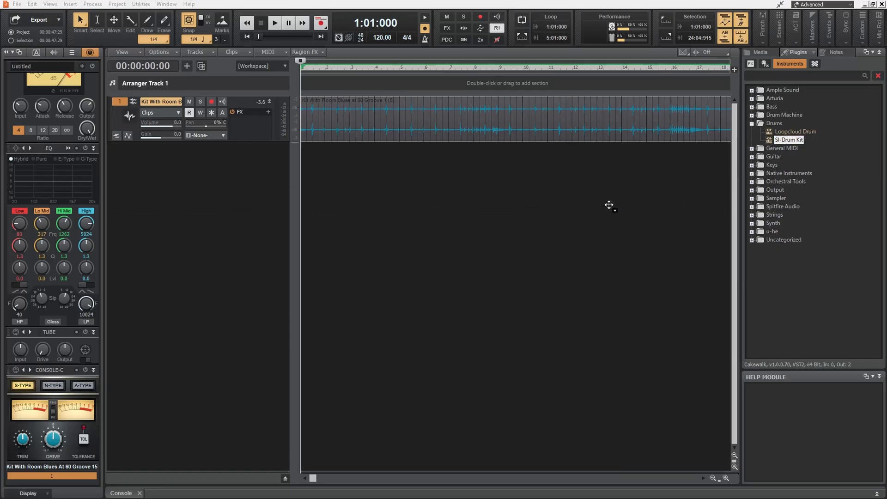
left_click_drag(609, 204, 609, 205)
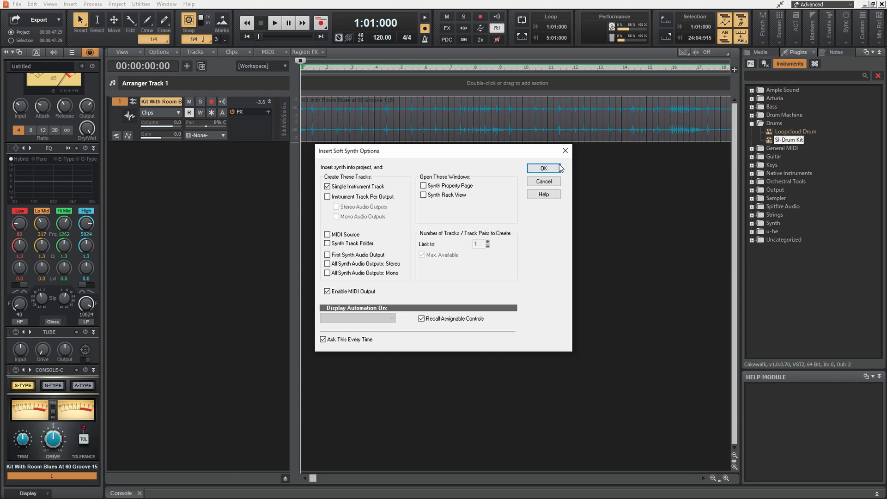
left_click(544, 168)
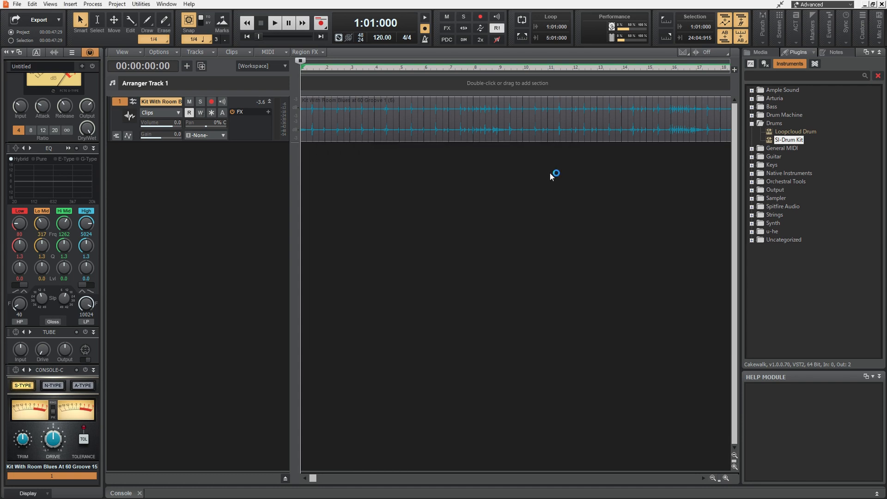
left_click(269, 148)
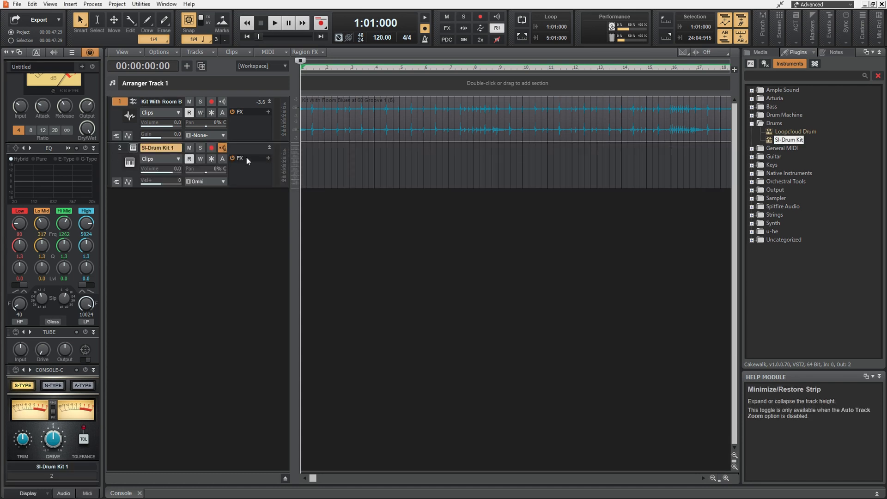
Step: Open the SI-Drum Kit instrument interface from track 2, move its window clear, and audition several drum and cymbal pieces
left_click(138, 163)
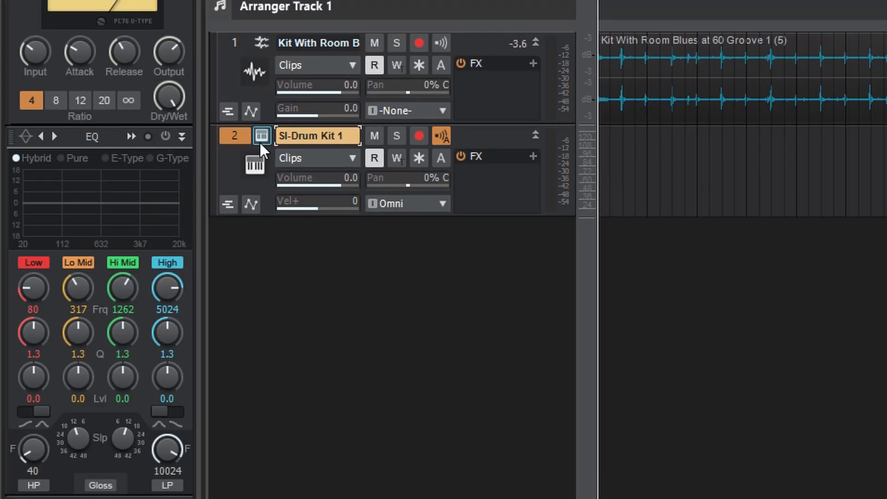
left_click(256, 137)
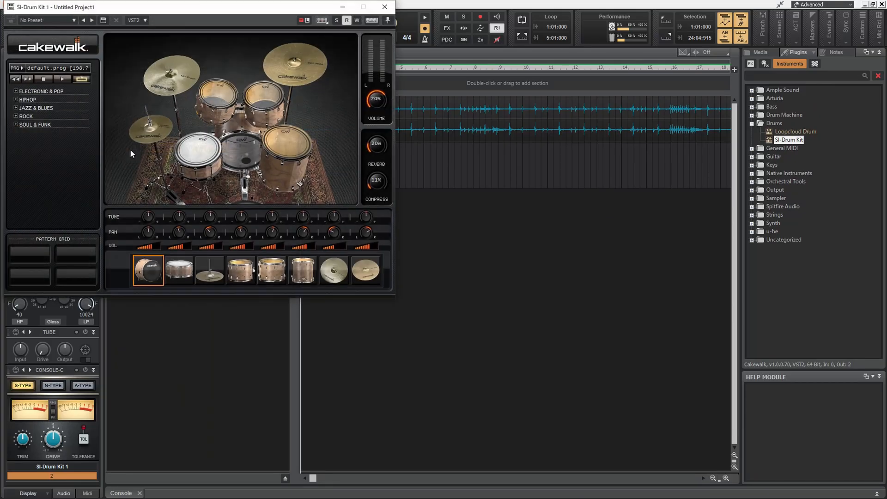
left_click_drag(162, 11, 373, 59)
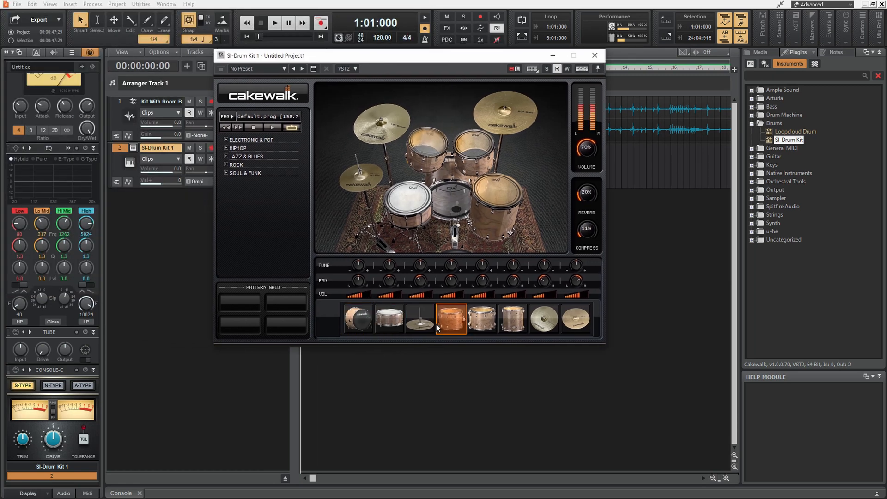
left_click(473, 325)
left_click(524, 324)
left_click(555, 327)
left_click(565, 328)
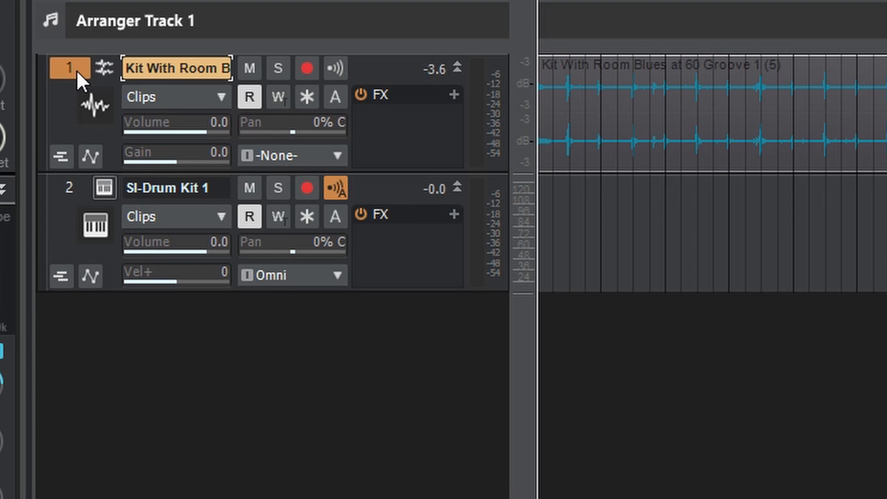
Step: Delete the Kit With Room audio track, and duplicate the SI-Drum Kit track with 3 repetitions starting at track 2
right_click(76, 70)
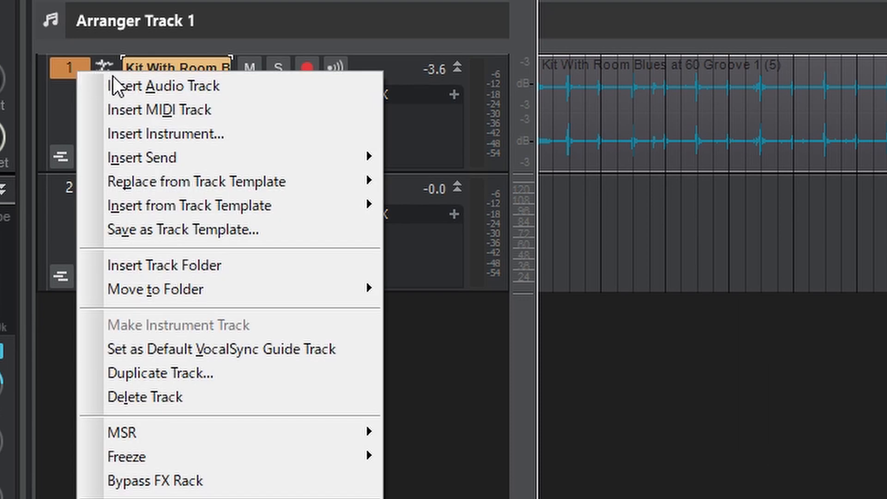
left_click(185, 394)
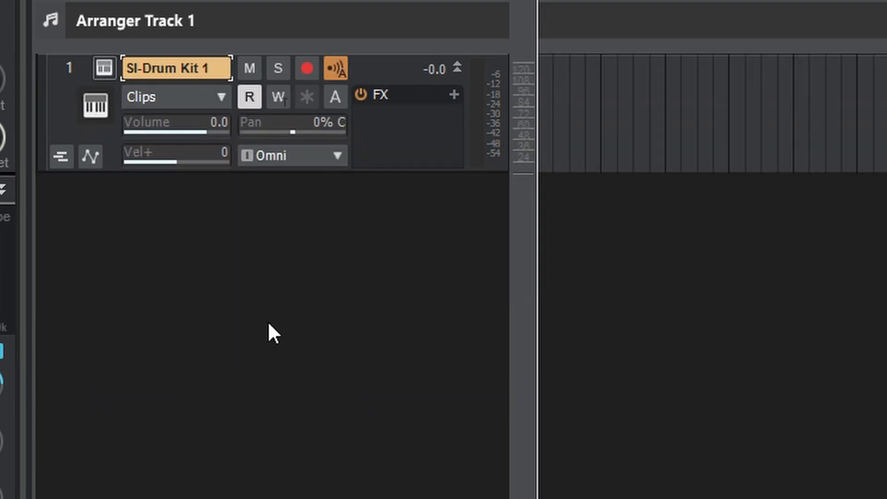
right_click(80, 71)
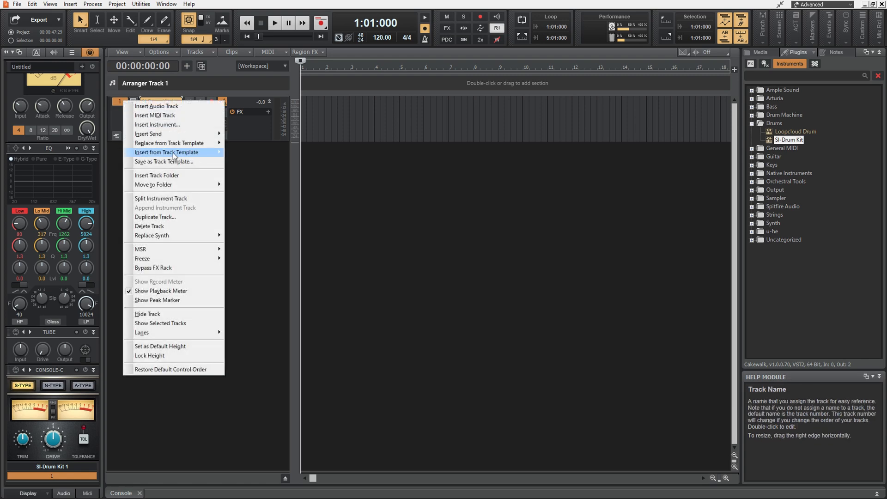
left_click(174, 217)
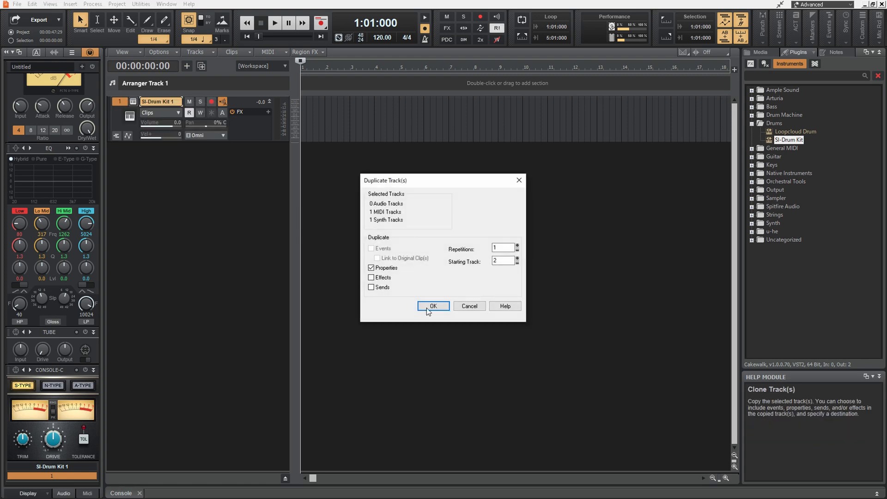
left_click_drag(509, 249, 442, 243)
type("3")
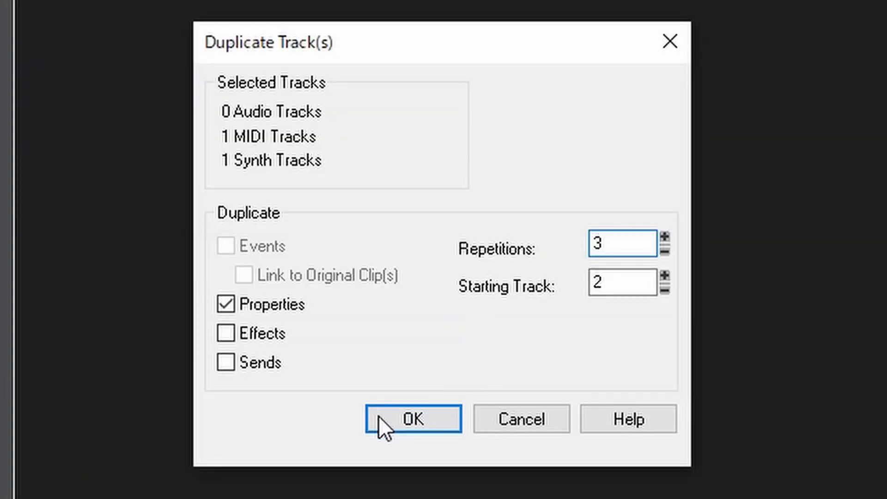
left_click(423, 307)
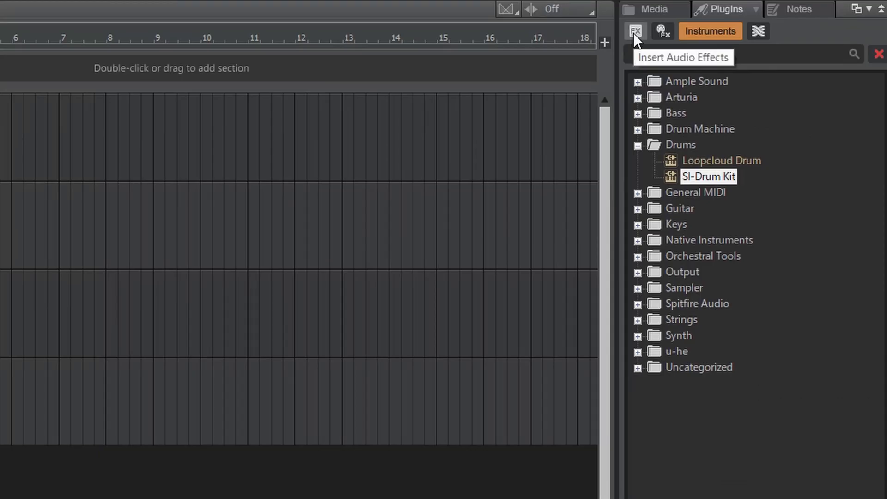
Step: Insert the Sonitus Compressor from the Dynamics audio effects into track 1's FX rack
left_click(635, 32)
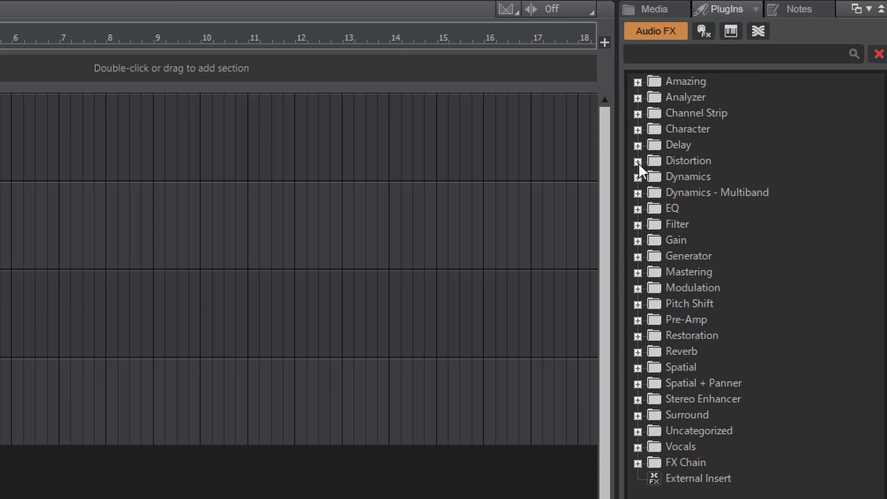
left_click(638, 177)
scroll(693, 397, "down", 1)
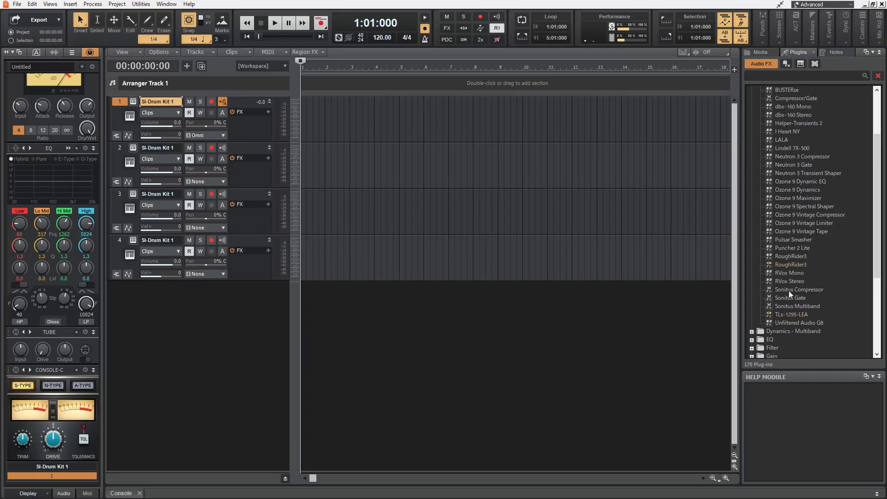
left_click_drag(708, 464, 0, 164)
left_click_drag(208, 133, 256, 126)
left_click_drag(301, 64, 328, 170)
left_click(432, 164)
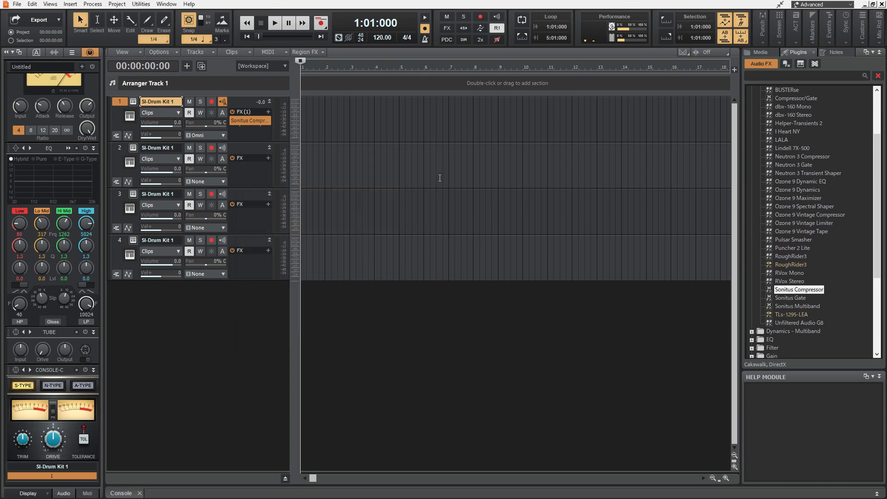
Step: Insert the Sonitus Compressor into track 2's FX rack, close its window, and widen the track controls area
left_click_drag(798, 293, 242, 171)
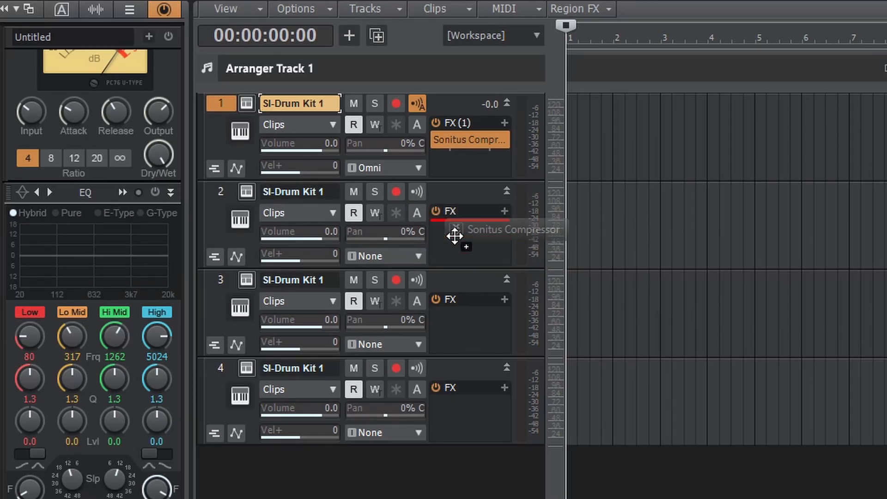
left_click_drag(455, 236, 491, 262)
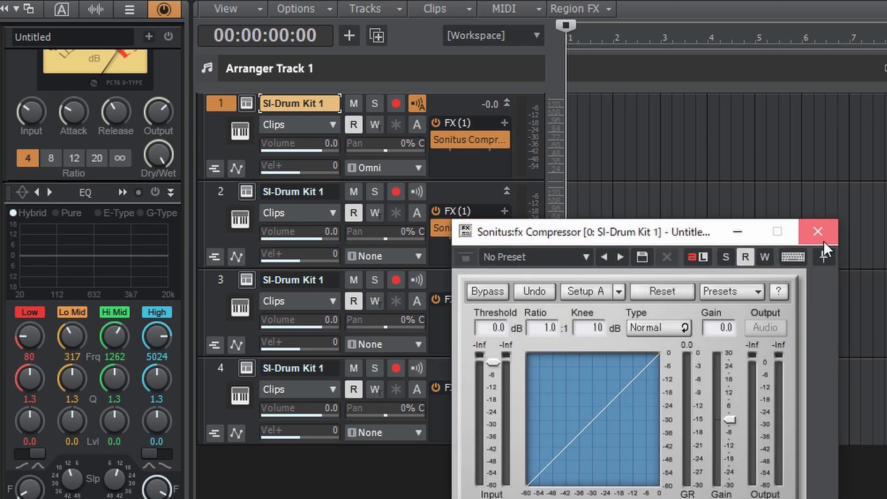
left_click(818, 231)
left_click_drag(560, 261, 458, 281)
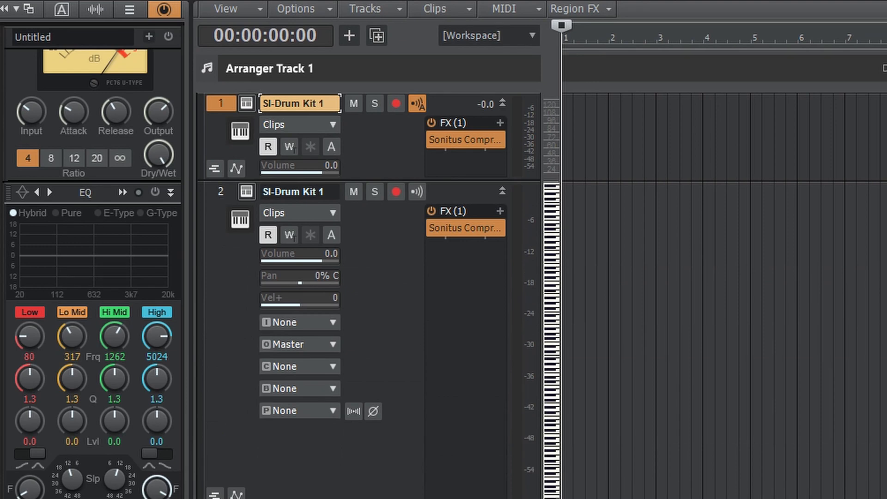
left_click_drag(561, 256, 635, 268)
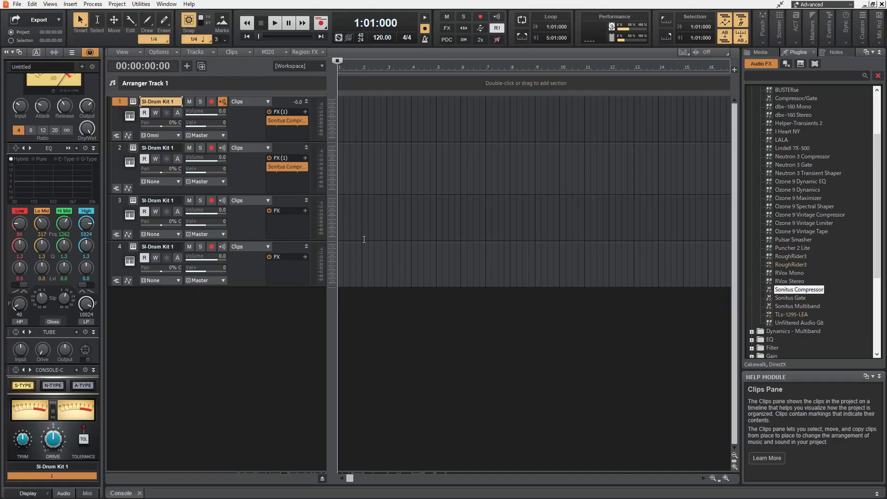
Step: Hide and reshow the Inspector, and switch it from the ProChannel modules to the track and Master channel strips
key("i")
key("i")
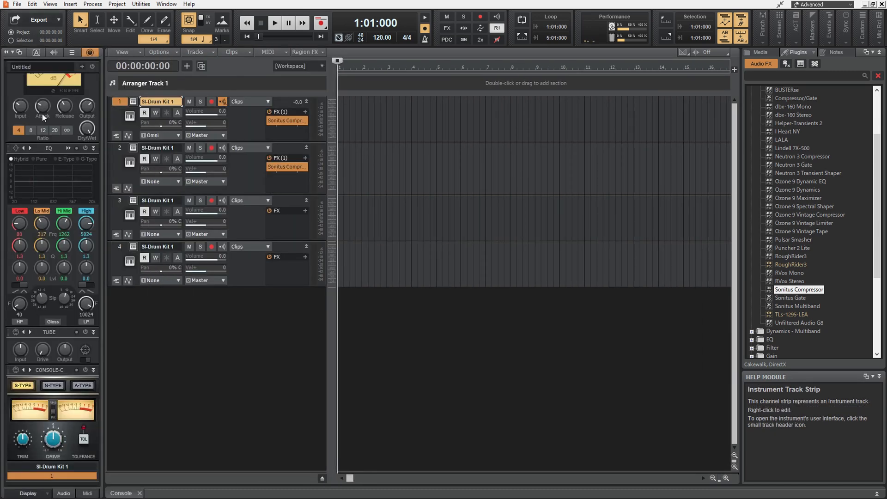
scroll(50, 171, "up", 1)
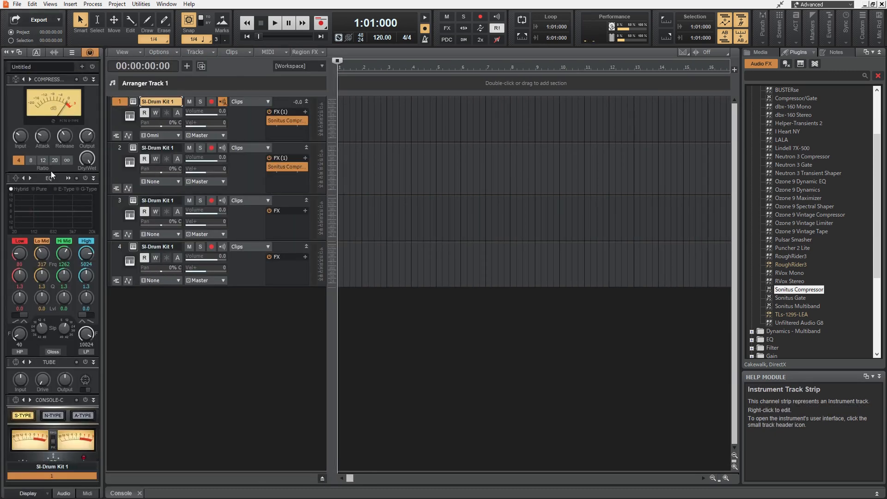
left_click(87, 51)
left_click(87, 51)
left_click(87, 53)
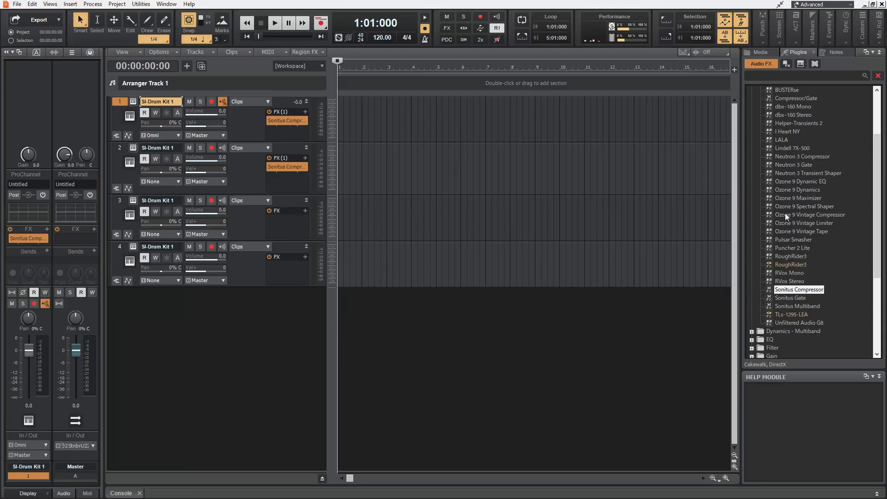
Step: Add the LALA effect to track 1's FX rack in the Inspector strip and close its plug-in window
left_click_drag(781, 140, 42, 243)
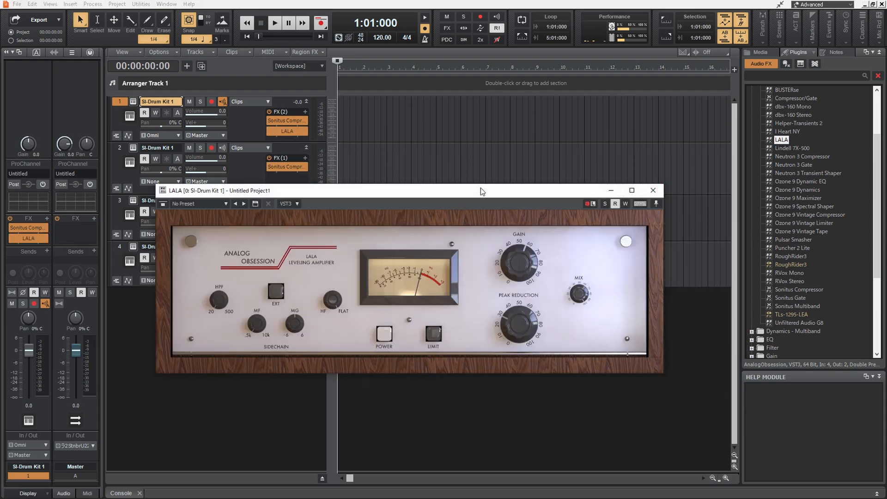
left_click(660, 192)
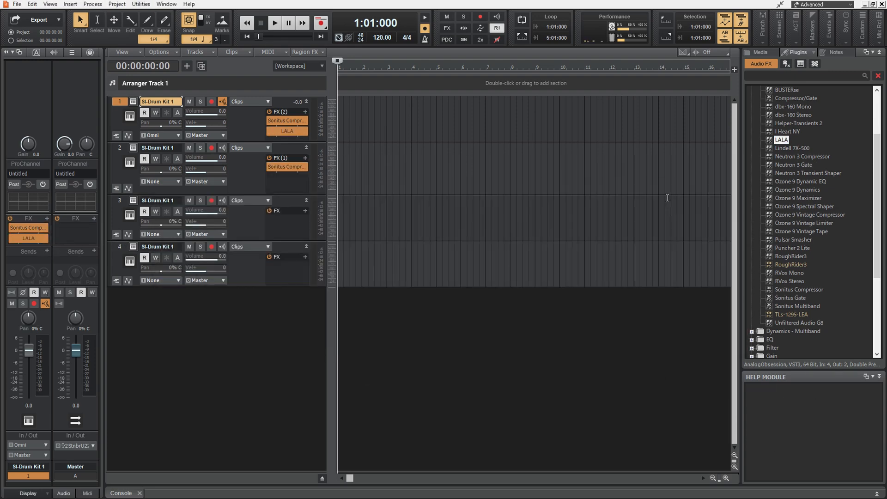
left_click(753, 143)
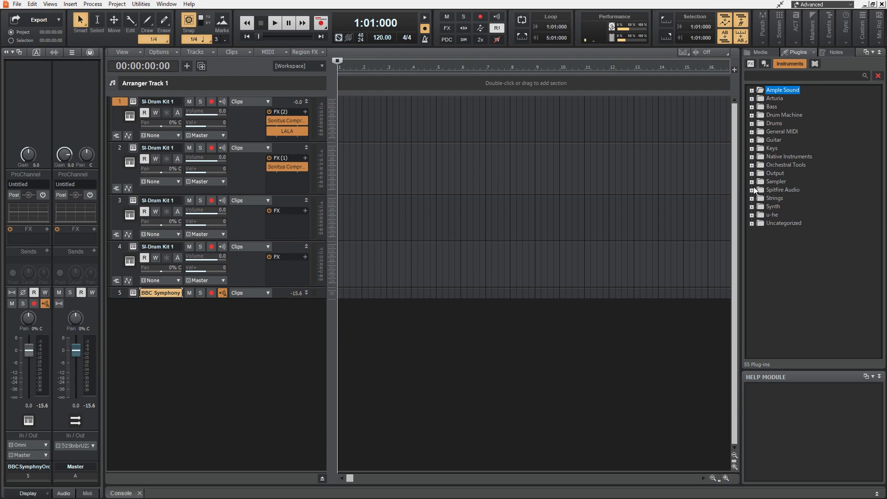
Step: Open the VST Settings in Preferences and start adding a folder to the VST scan paths
key("p")
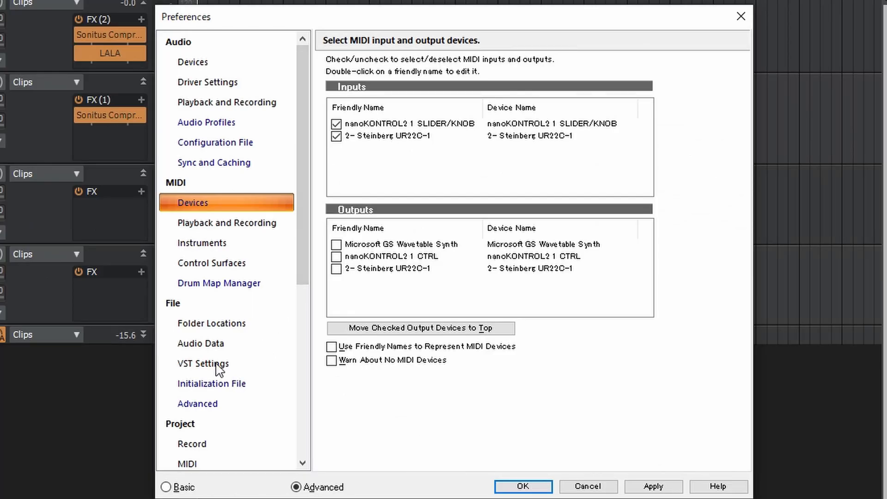
left_click(206, 373)
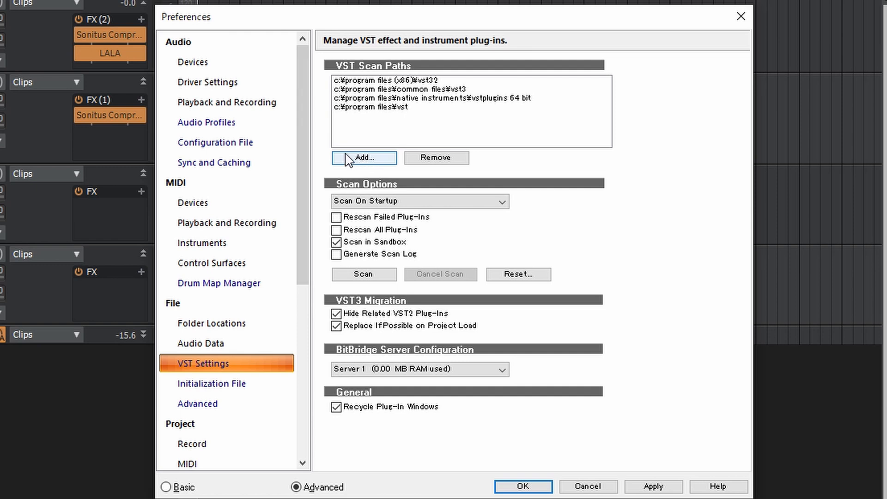
left_click(372, 161)
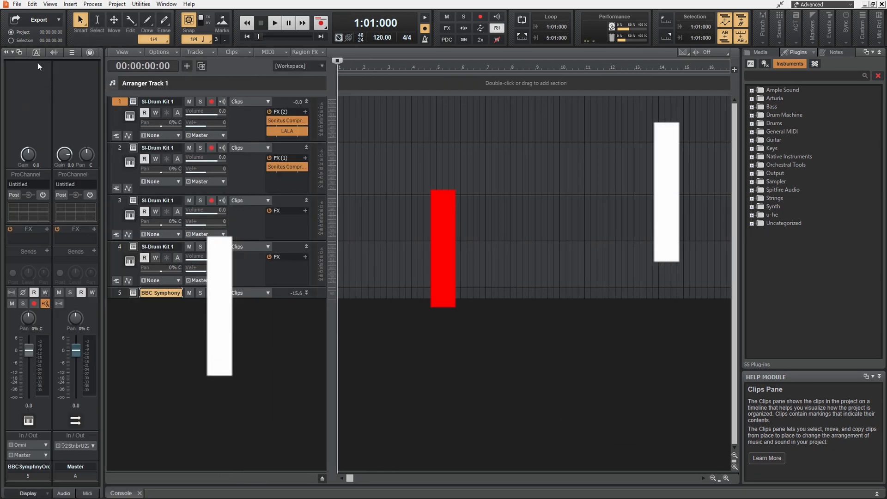
Step: View the Inspector's arranger, clip, track and ProChannel displays in turn, and return to the channel strips
left_click(37, 52)
left_click(54, 53)
left_click(71, 53)
left_click(89, 53)
left_click(88, 53)
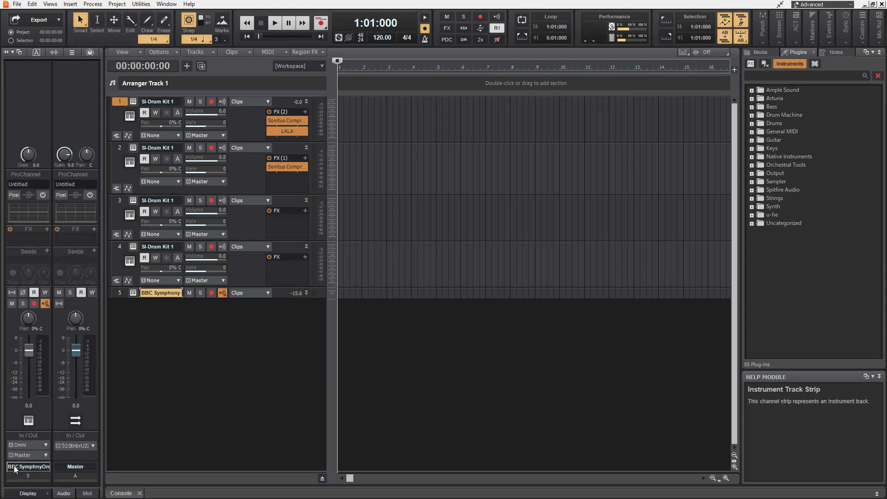
Step: Select the drum kit tracks one after another to show their strips in the Inspector, finishing on track 1
left_click(120, 201)
left_click(115, 250)
left_click(115, 201)
left_click(114, 149)
left_click(120, 104)
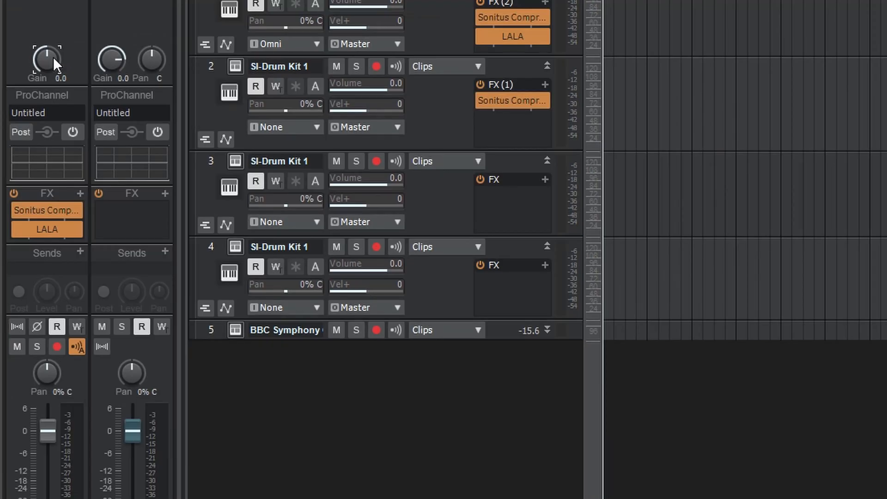
Step: Try lowering track 1's gain in the Inspector strip, and toggle its solo and record arm on and off
mouse_move(29, 148)
left_click_drag(49, 64, 49, 83)
left_click(36, 347)
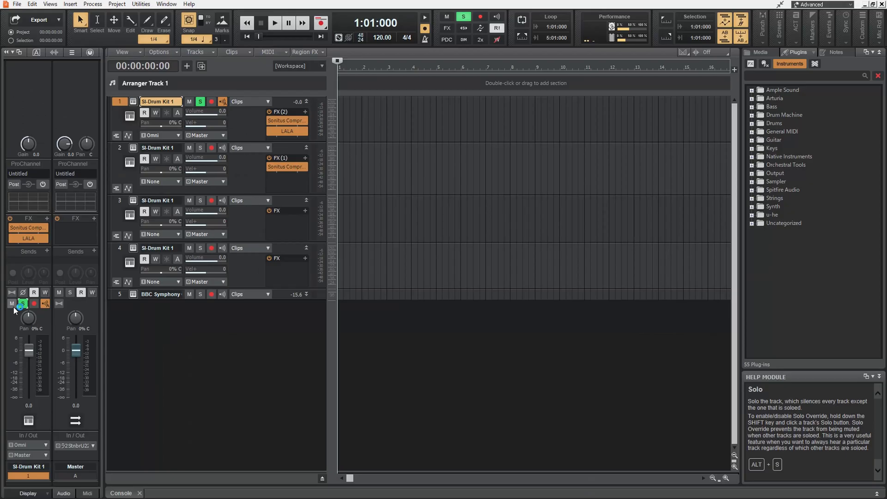
left_click(22, 304)
left_click(33, 304)
left_click(34, 306)
left_click(33, 306)
left_click(34, 306)
Step: Try panning track 1 and lowering its volume fader to -INF, resetting the pan to center and the volume to 0.0
left_click_drag(30, 324, 31, 305)
double_click(29, 322)
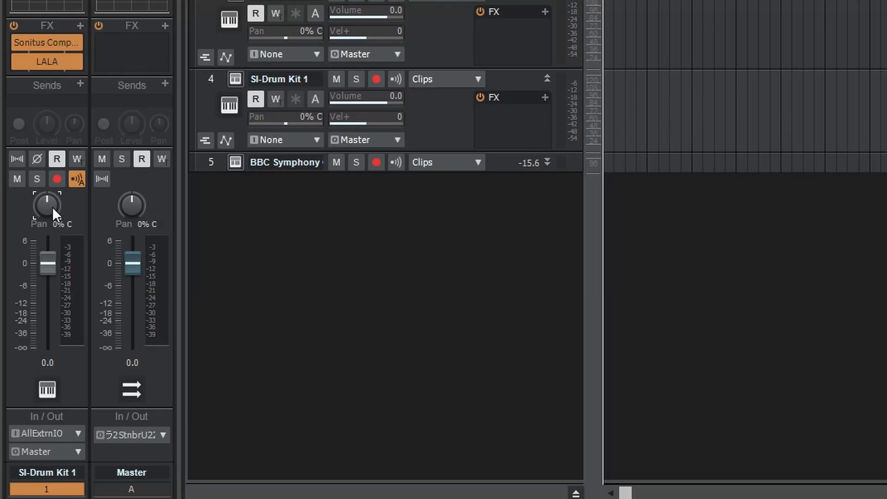
left_click_drag(54, 263, 54, 346)
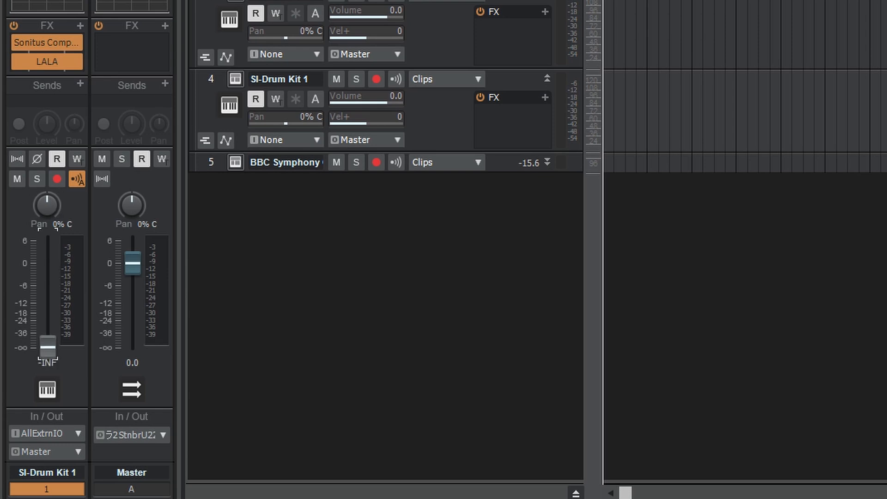
left_click(54, 263)
Step: Examine the input and output choices and the track name area on track 1's Inspector strip
left_click(45, 436)
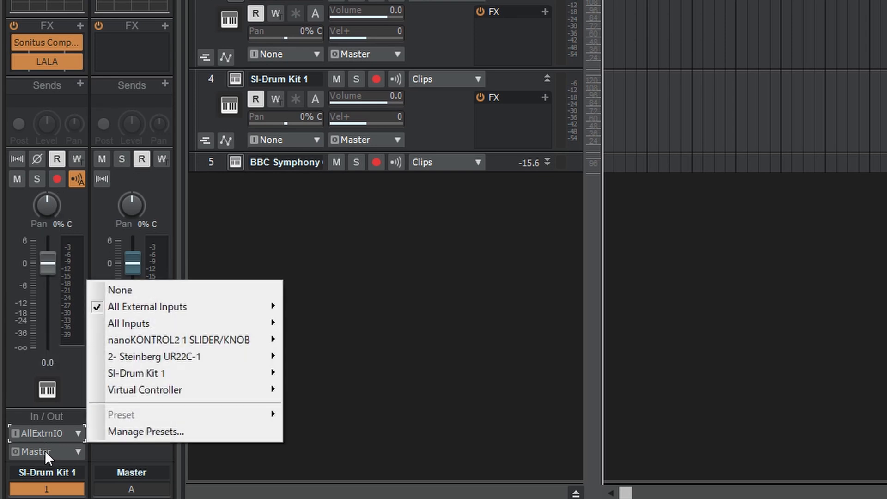
left_click(45, 451)
left_click(30, 470)
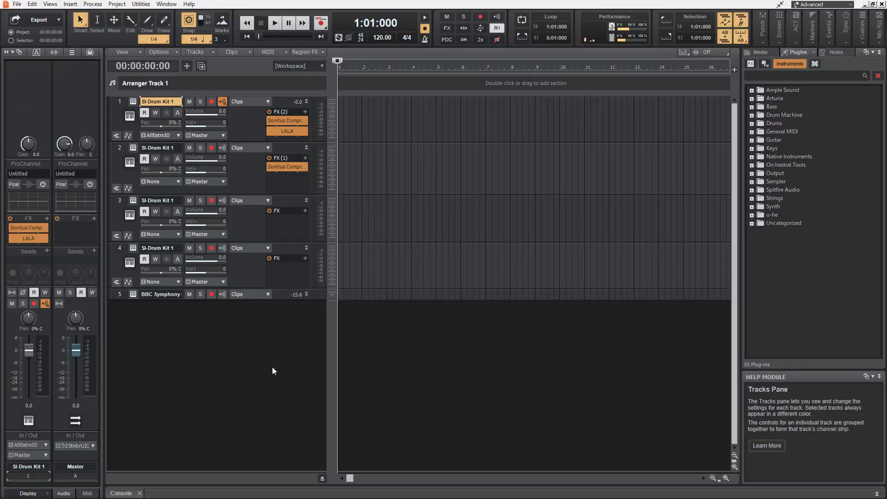
Step: Open the Console below the tracks and bring the channels' gain, ProChannel, FX and Sends sections into view
key("d")
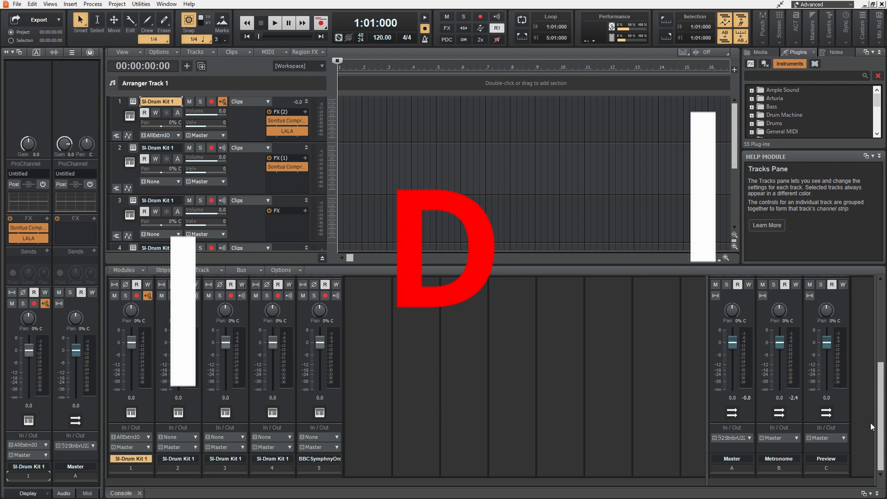
scroll(433, 379, "up", 3)
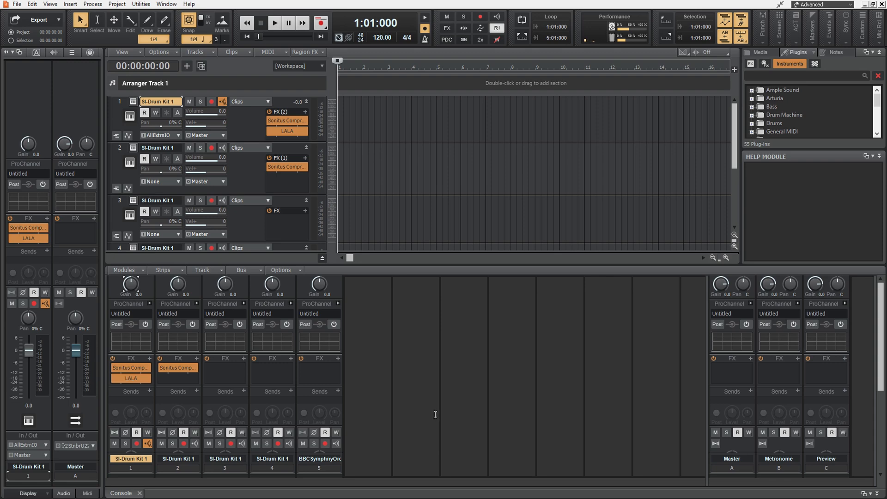
Step: Hide the Console, and open the Save As dialog for the project and dismiss it without saving
key("d")
key("ctrl+s")
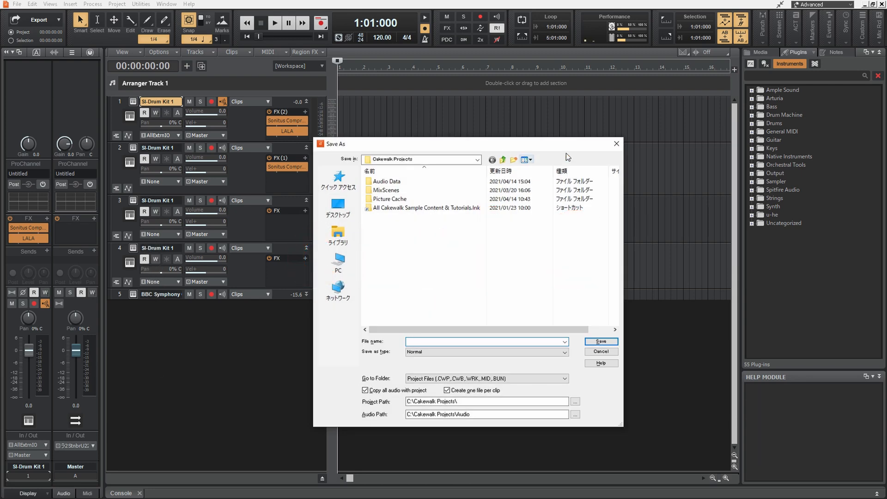
left_click(616, 144)
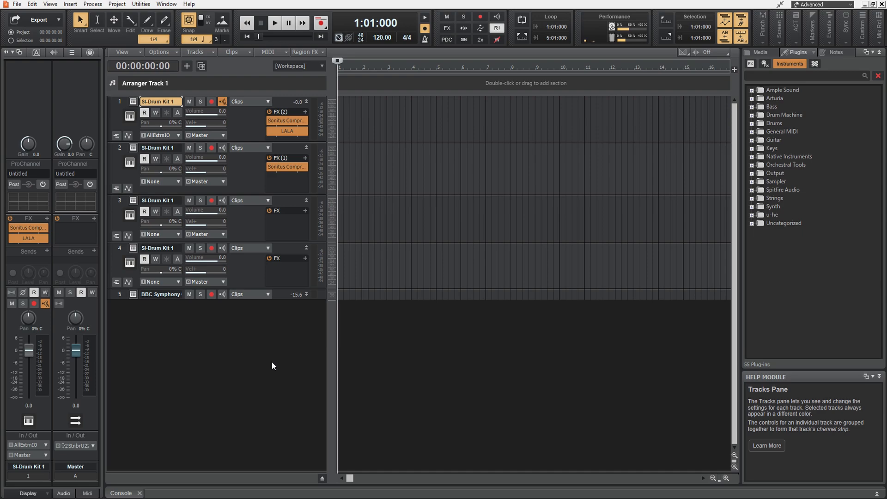
Step: Open the Keyboard Shortcuts page in Preferences and look through the list of bindable functions
key("p")
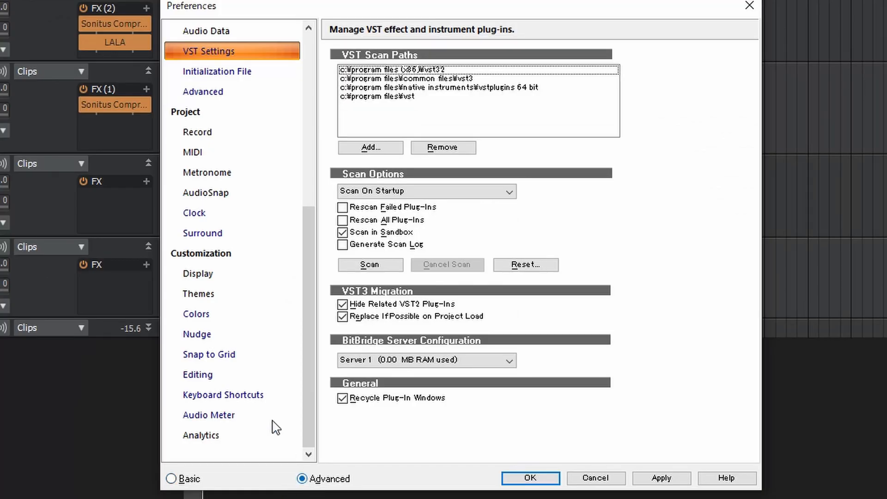
left_click(247, 396)
mouse_move(716, 187)
left_mouse_down()
mouse_move(706, 275)
mouse_move(710, 173)
left_mouse_up()
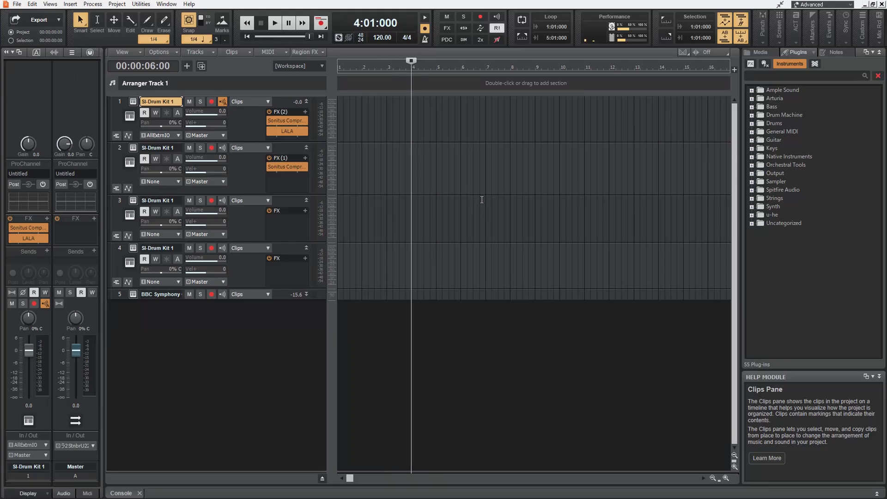
Step: Step the playhead back and forth one measure at a time between measures 1 and 6, ending at 1:01:000
key("ctrl+Page_Up")
key("ctrl+Page_Up")
key("ctrl+Page_Up")
key("ctrl+Page_Down")
key("ctrl+Page_Down")
key("ctrl+Page_Down")
key("ctrl+Page_Down")
key("ctrl+Page_Down")
key("ctrl+Page_Up")
key("ctrl+Page_Up")
key("ctrl+Page_Up")
key("ctrl+Page_Up")
key("ctrl+Page_Up")
key("ctrl+Page_Down")
key("ctrl+Page_Down")
key("ctrl+Page_Down")
key("ctrl+Page_Down")
key("ctrl+Page_Down")
key("ctrl+Page_Up")
key("ctrl+Page_Up")
key("ctrl+Page_Up")
key("ctrl+Page_Up")
key("ctrl+Page_Up")
Step: Place unnamed markers at 1:01:000 and at 6:01:000 on the timeline
key("F11")
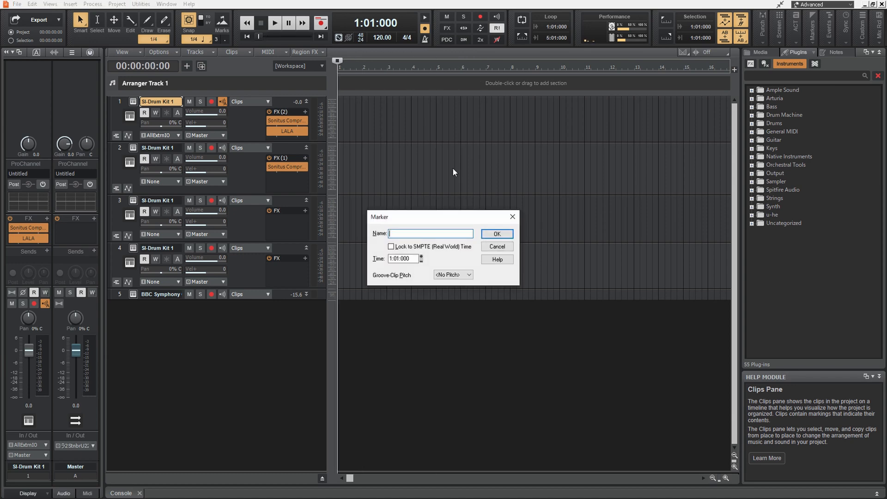
key("Escape")
key("ctrl+Page_Down")
key("ctrl+Page_Down")
key("ctrl+Page_Down")
key("ctrl+Page_Down")
key("ctrl+Page_Down")
key("F11")
key("Escape")
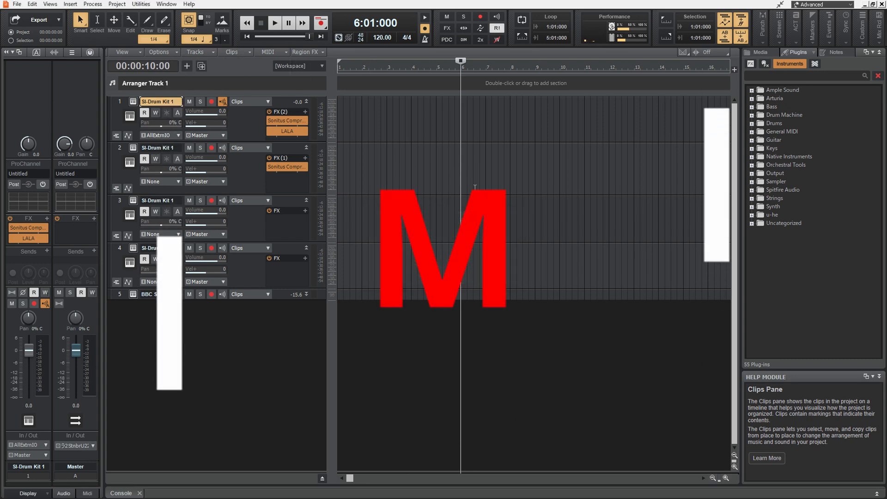
Step: Step the playhead back to measure 1, jump to the next marker at measure 6, and return to the previous marker
key("ctrl+Page_Up")
key("ctrl+Page_Up")
key("ctrl+Page_Up")
key("ctrl+Page_Up")
key("ctrl+Page_Up")
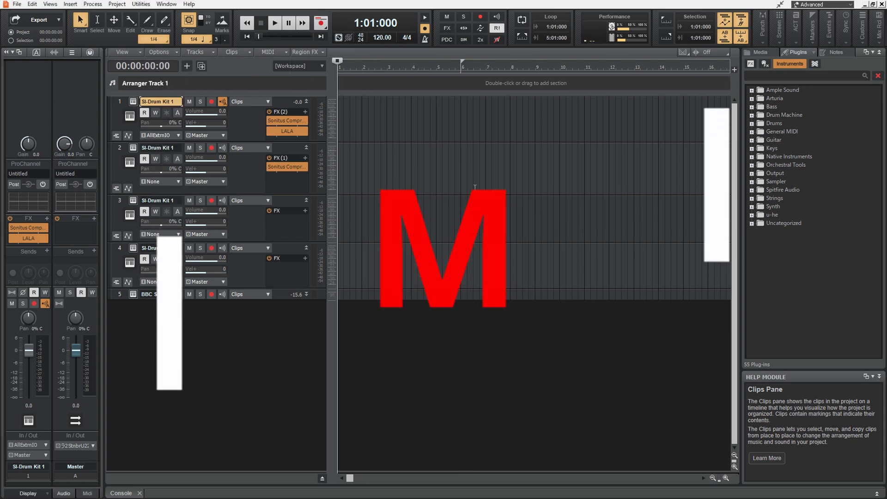
key("ctrl+shift+Page_Down")
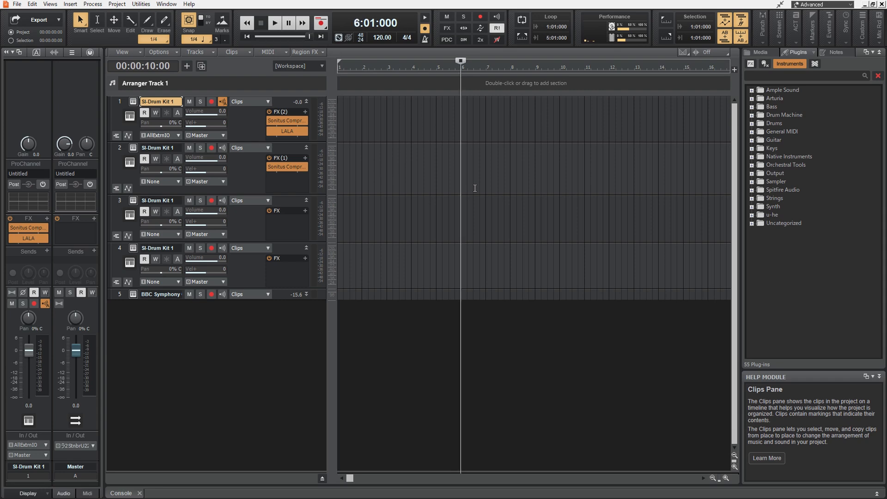
key("ctrl+shift+Page_Up")
Step: Search the keyboard shortcuts in Preferences for "measure" and check the bindings for going to the start and end of a measure
key("p")
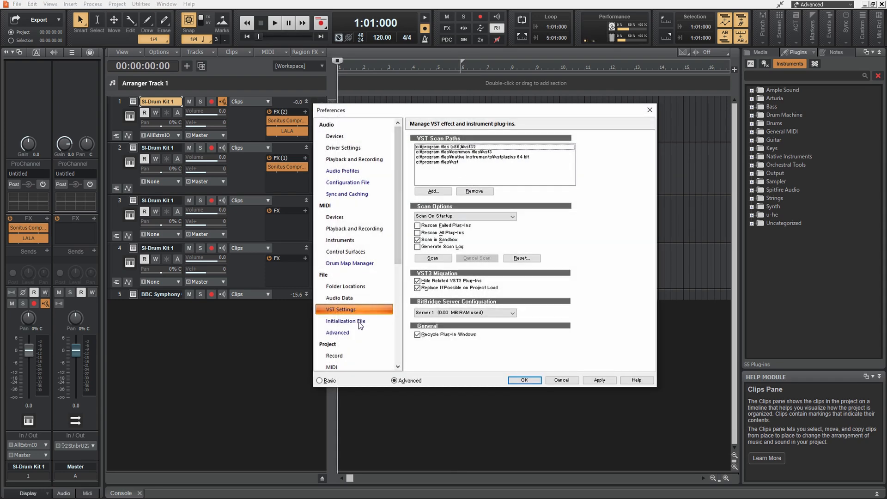
scroll(359, 324, "down", 5)
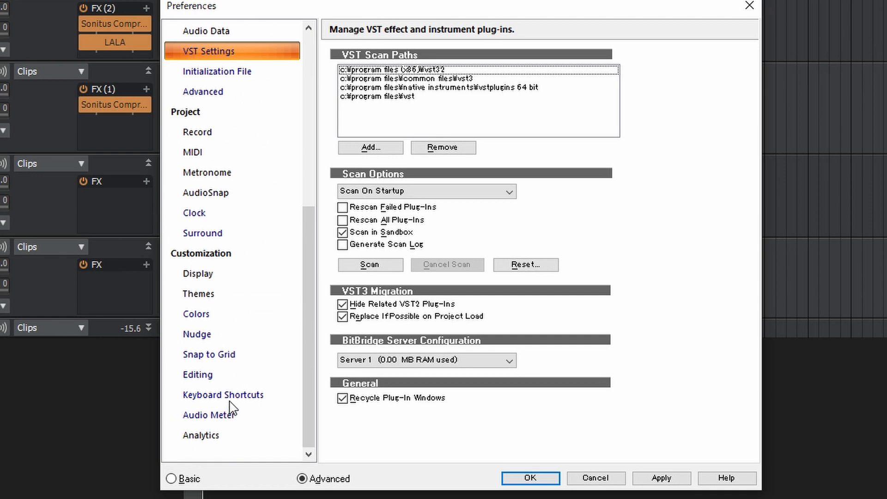
left_click(229, 397)
type("measure")
left_click(537, 217)
left_click(537, 229)
left_click(538, 217)
left_click(539, 229)
left_click(540, 217)
left_click(541, 226)
left_click(540, 217)
left_click(542, 229)
left_click(518, 217)
Step: Locate the period key in the key bindings list and view its assigned function and the neighbouring entries
left_click_drag(448, 177, 445, 222)
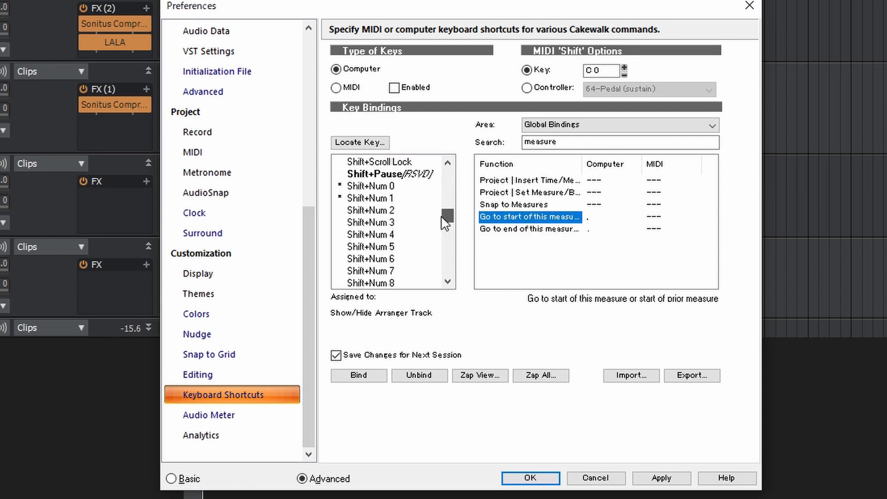
left_click(362, 143)
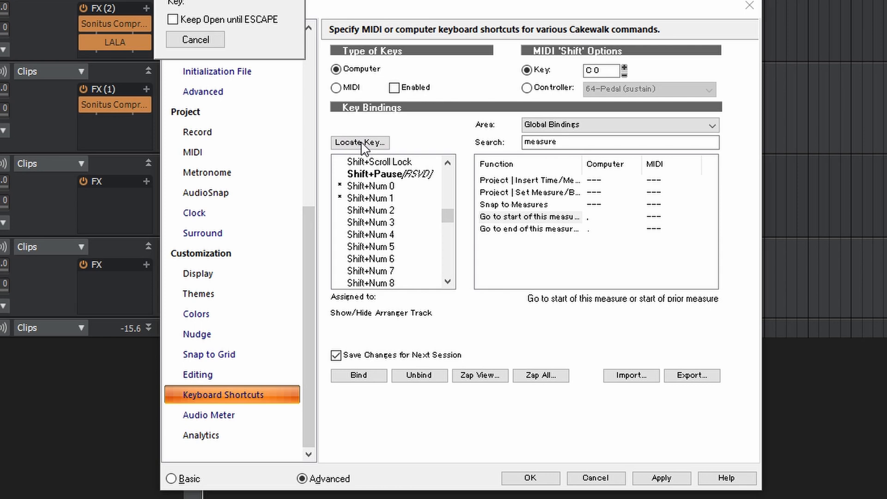
key("period")
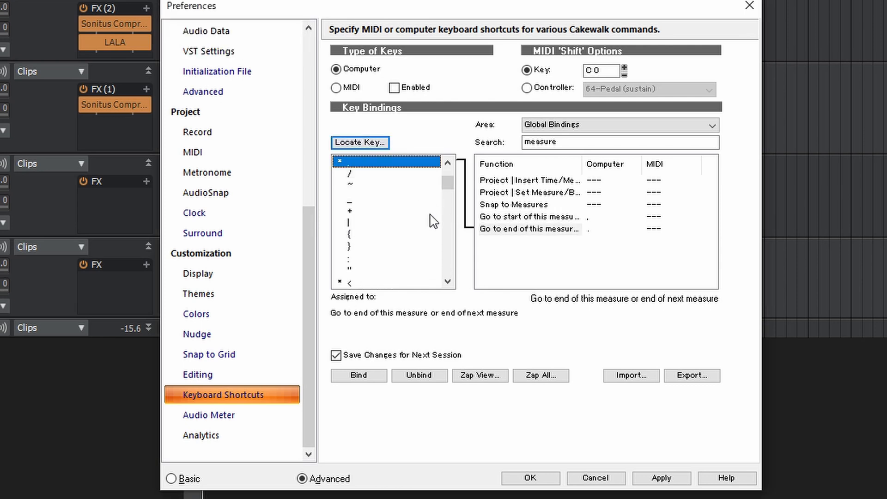
left_click(447, 163)
left_click(447, 162)
left_click(447, 162)
Step: Search the shortcut functions for "marker", check the Previous Marker and Next Marker bindings, and close Preferences
double_click(540, 142)
type("m")
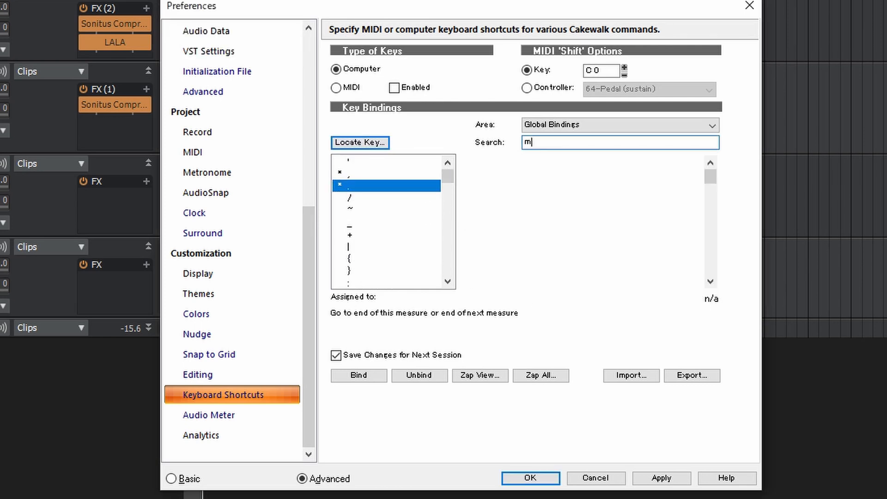
type("arker")
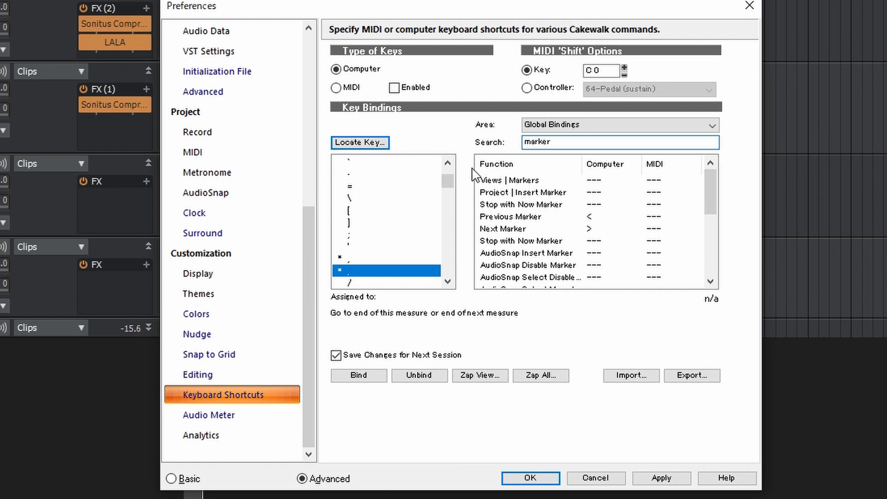
left_click(531, 216)
left_click(520, 228)
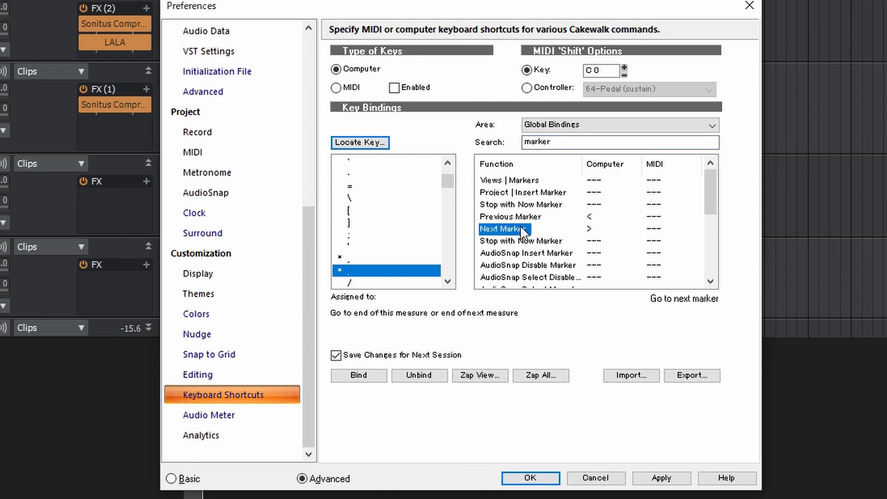
left_click(522, 221)
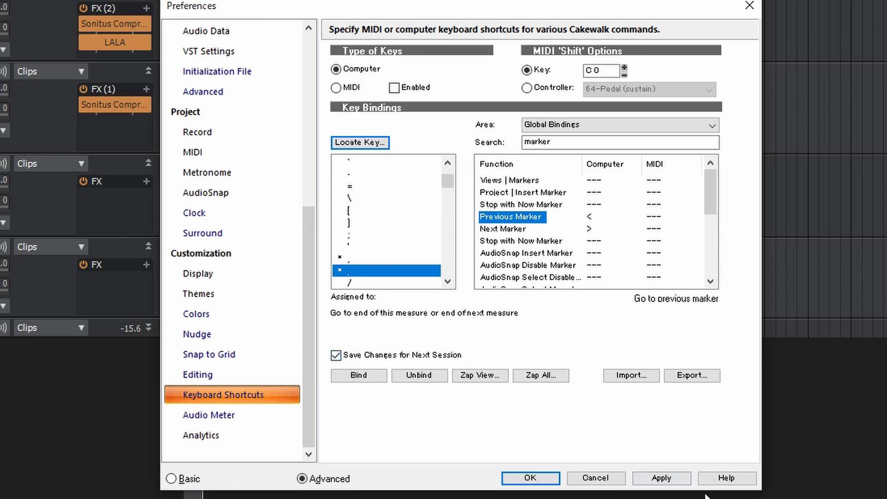
left_click(653, 477)
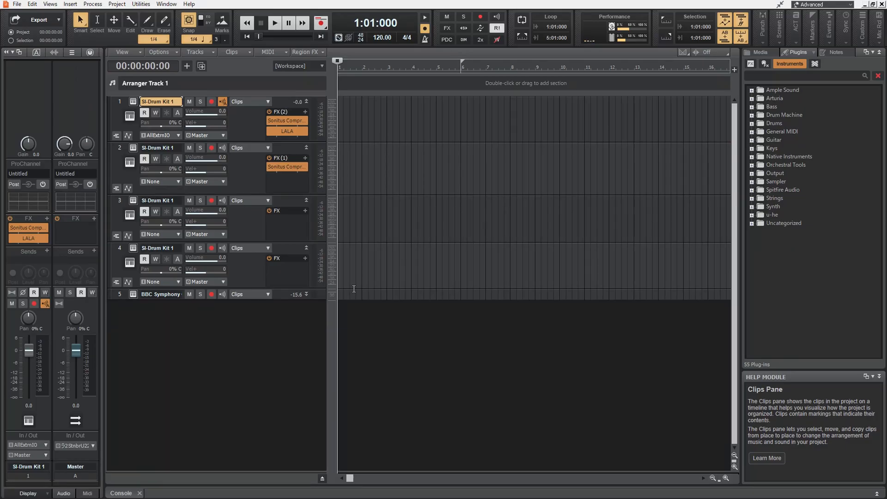